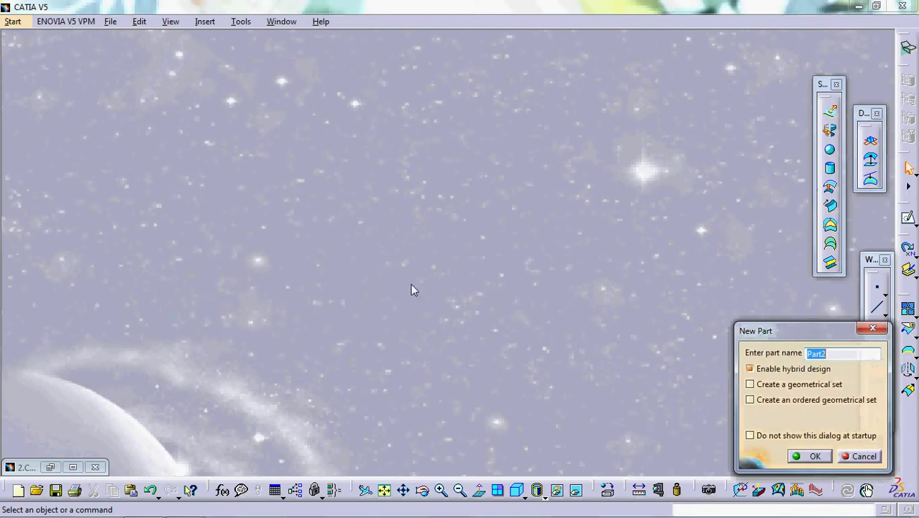
Step: Create the new part Part2 with hybrid design enabled and add a coordinate point at the origin (0, 0, 0 mm)
click(794, 457)
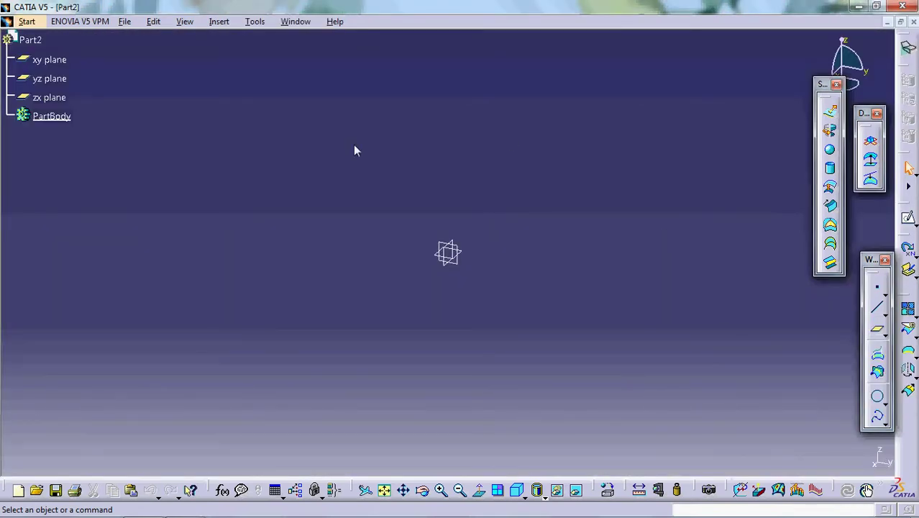
click(876, 292)
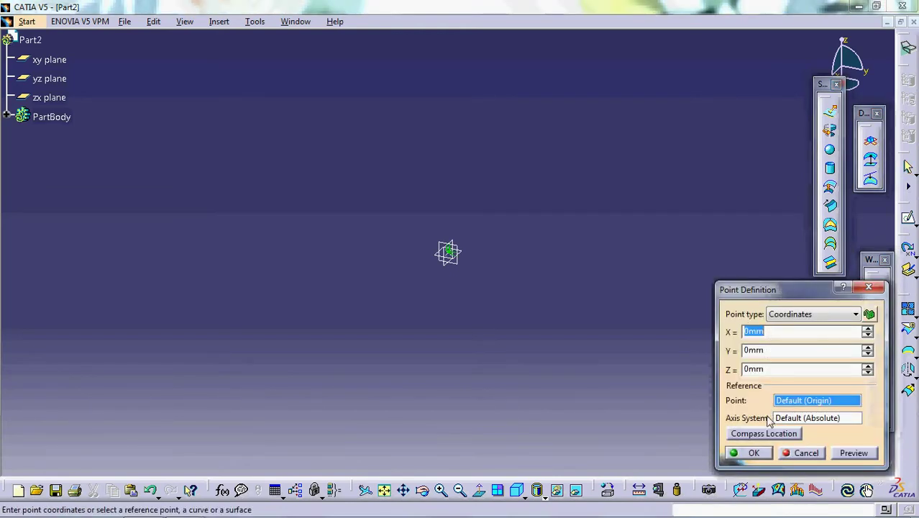
click(755, 453)
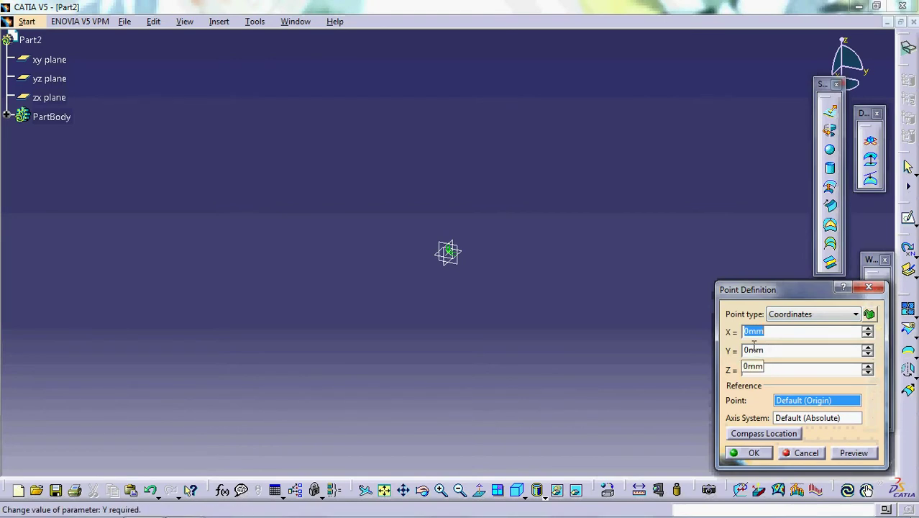
Step: Create a second coordinate point at X 150 mm, Y 0 mm, Z -50 mm relative to the default origin
text(150)
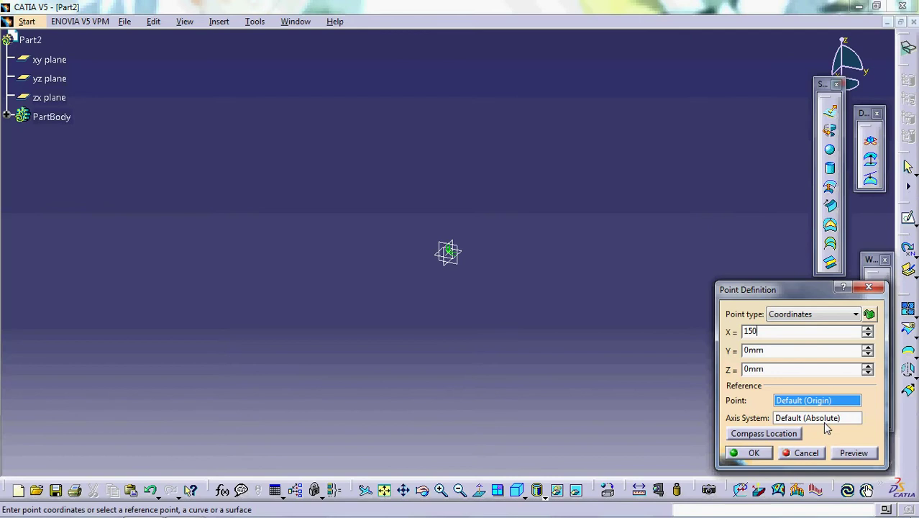
click(782, 352)
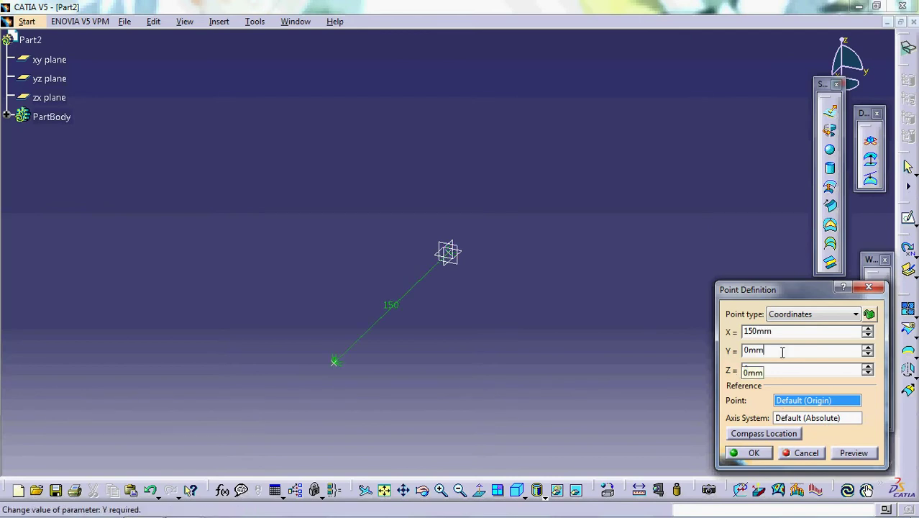
double_click(767, 368)
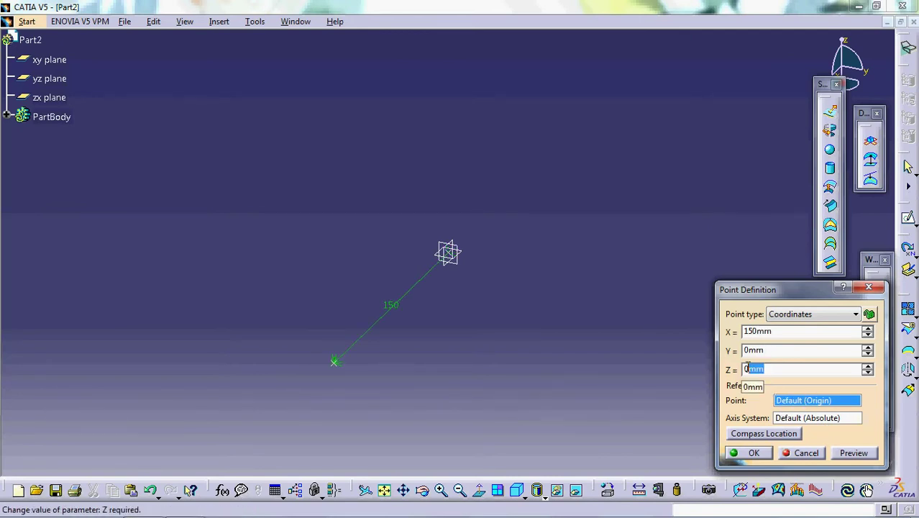
text(-)
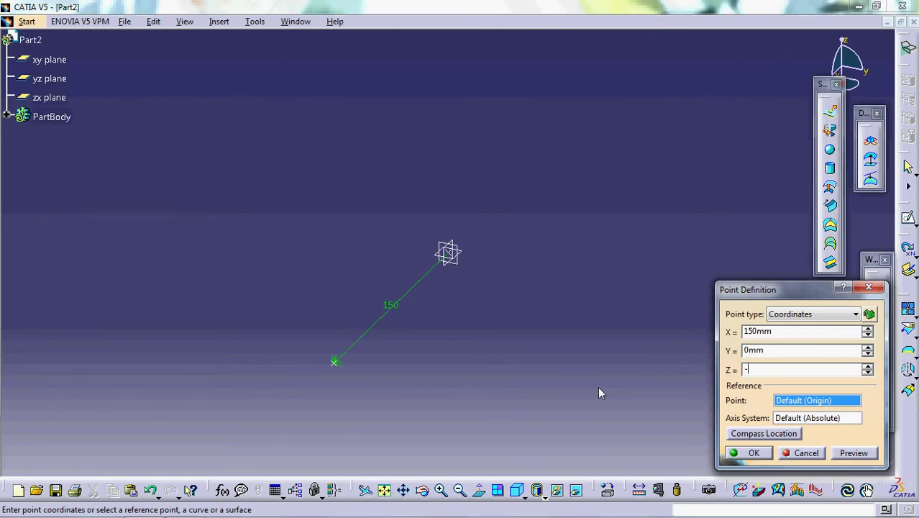
text(50)
click(748, 453)
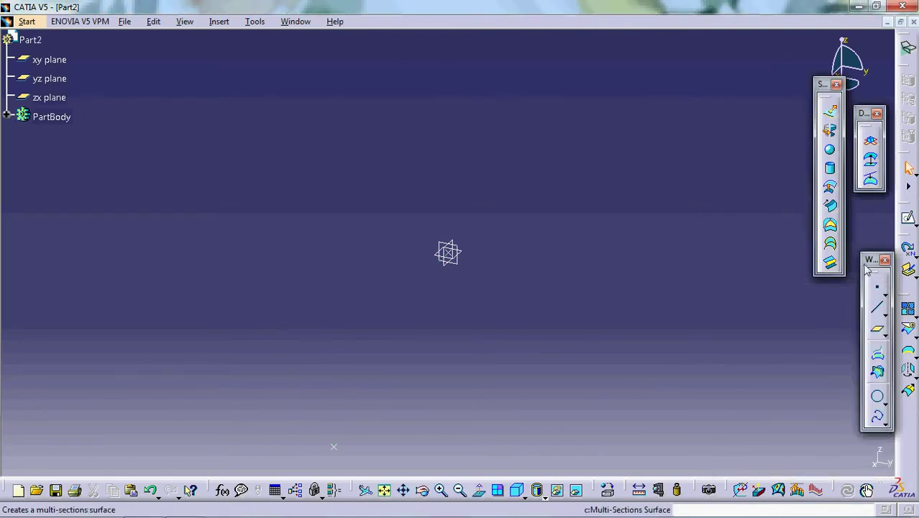
Step: Add a third coordinate point at X 114 mm, Y 0 mm, Z -22 mm between the first two points
click(877, 287)
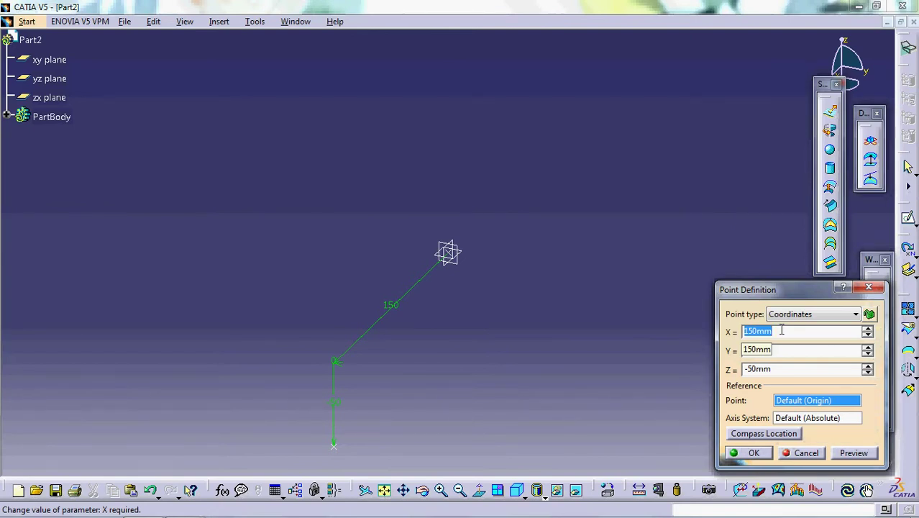
text(114)
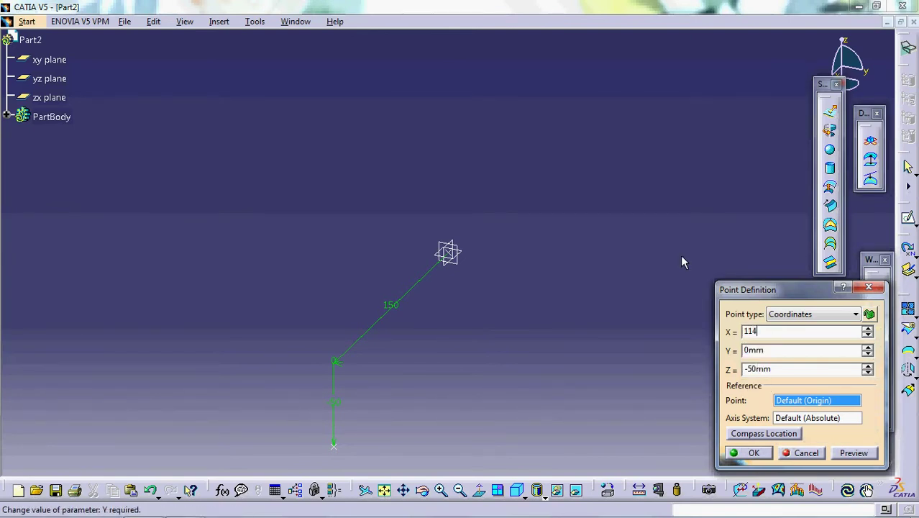
click(773, 369)
drag(772, 368, 721, 372)
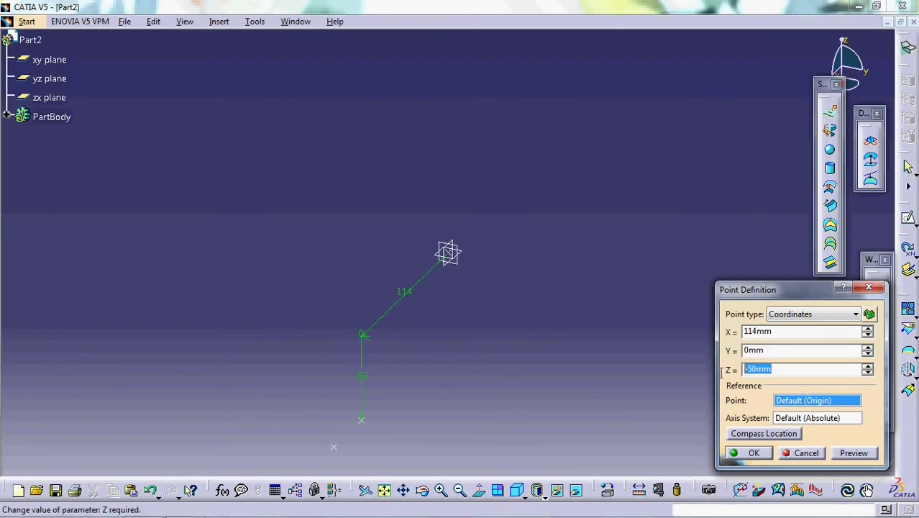
text(-)
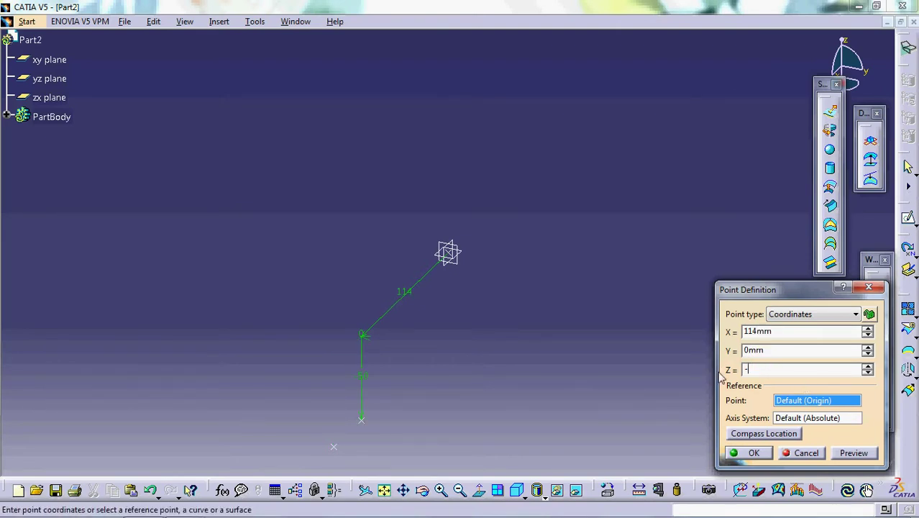
text(22)
click(741, 453)
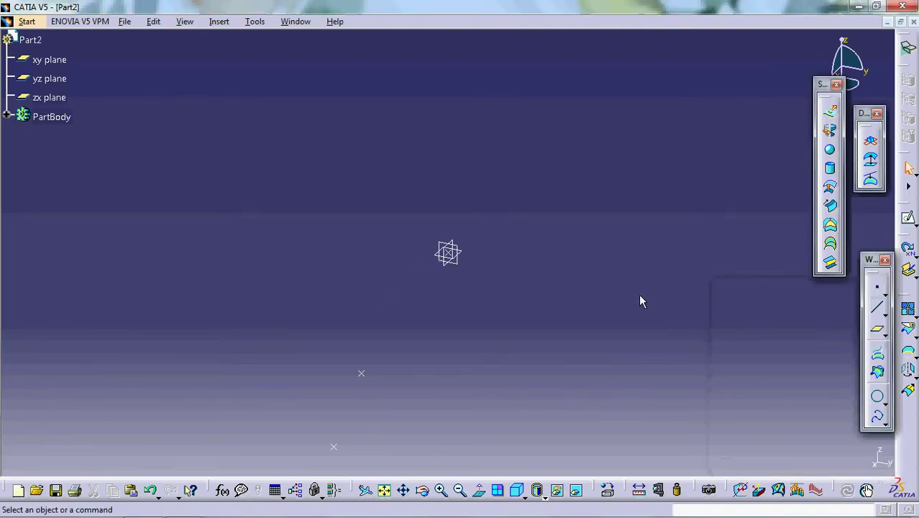
Step: Create a spline from the origin point through the intermediate point to the outermost, lowest point
click(878, 415)
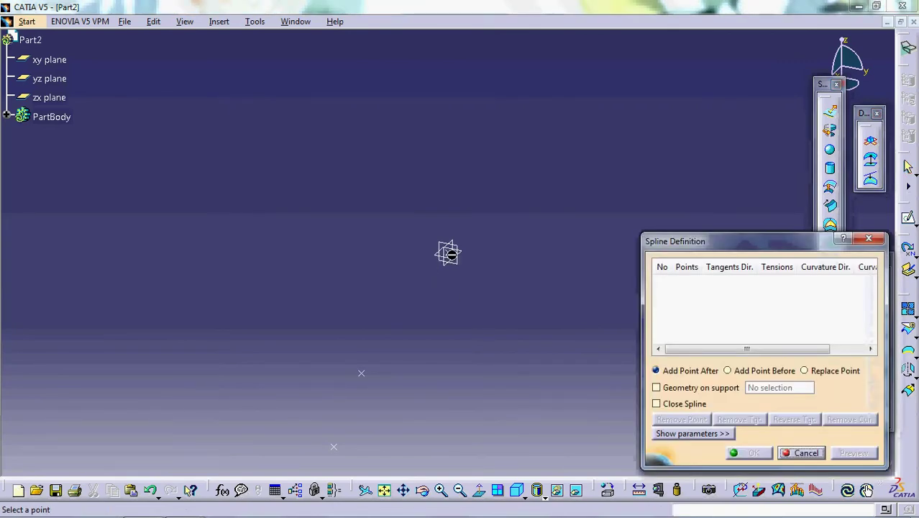
click(448, 253)
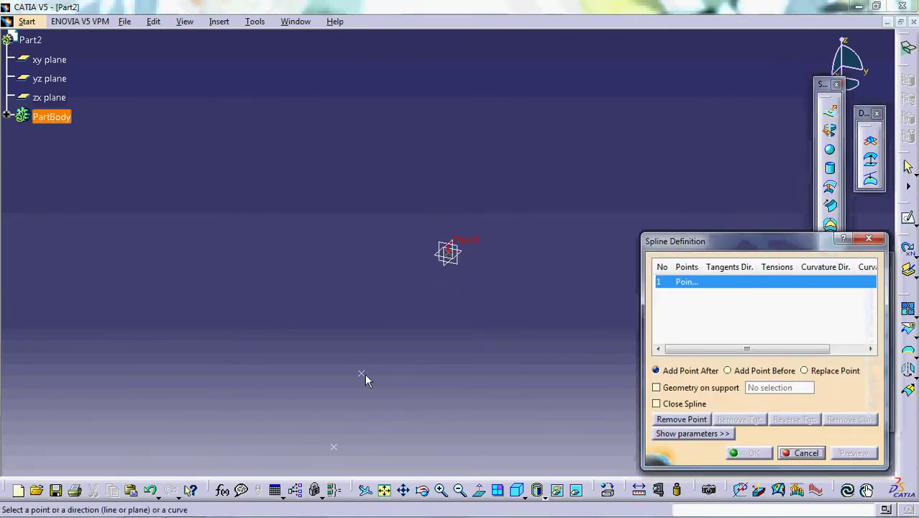
click(362, 372)
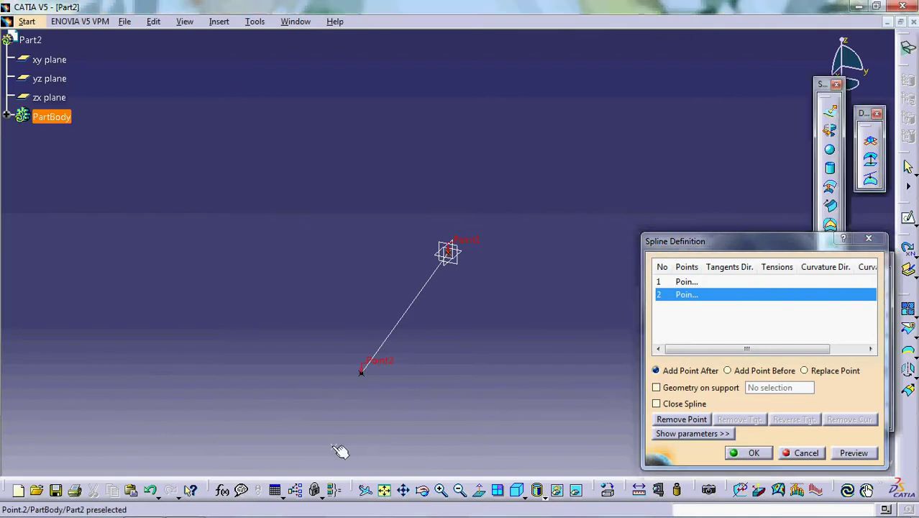
click(334, 445)
click(748, 453)
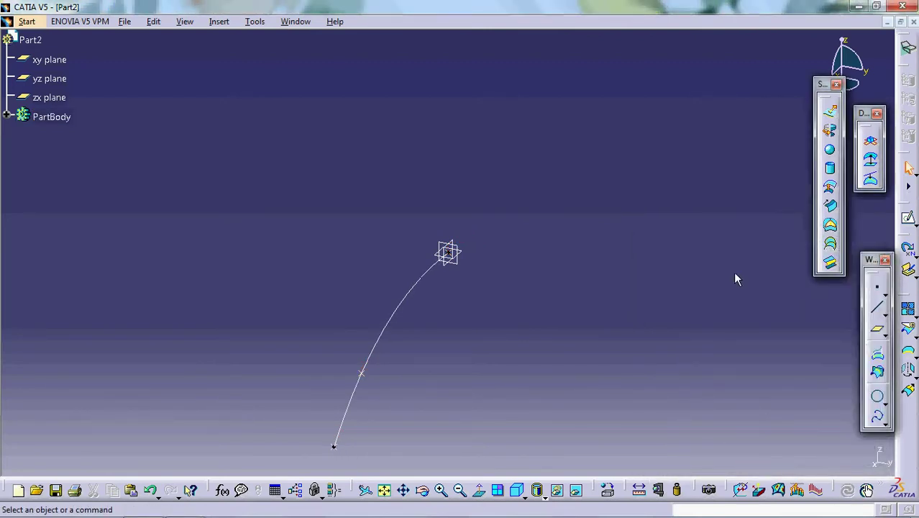
Step: Rotate a copy of the spline by 60 degrees about the Z axis using Axis-Angle mode
click(415, 305)
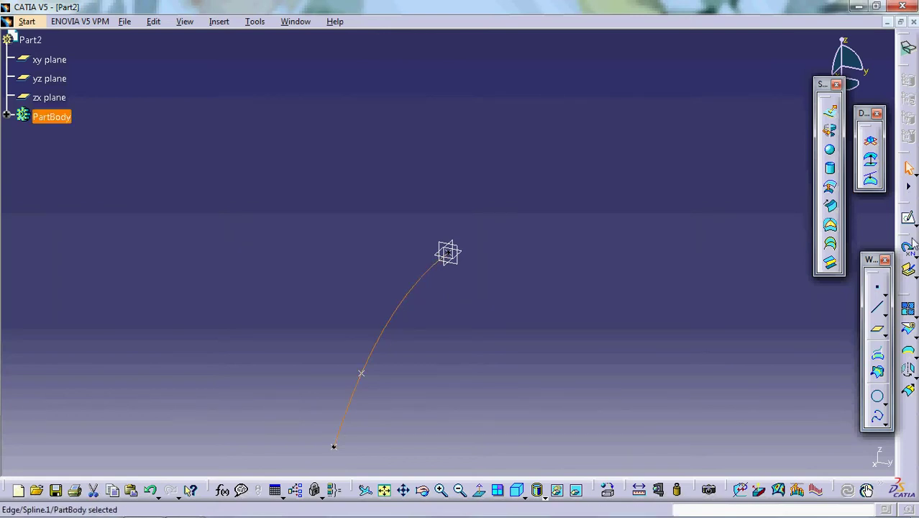
click(914, 374)
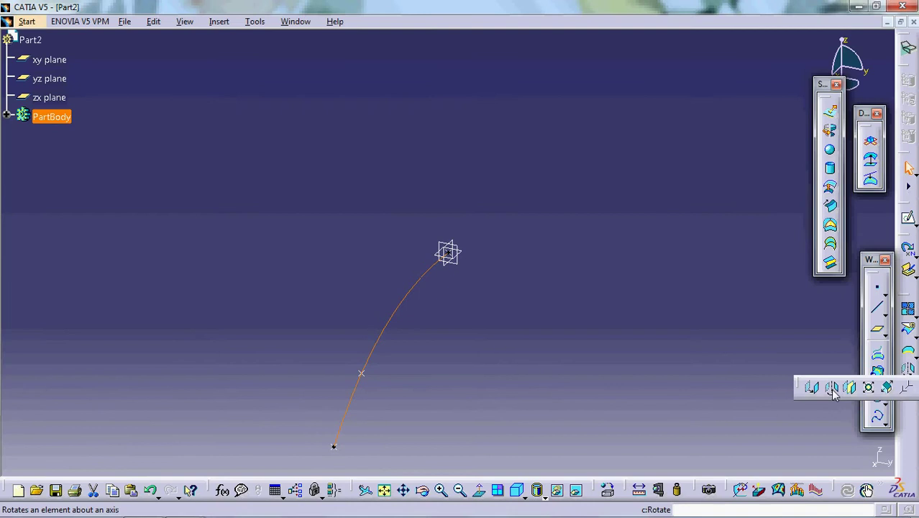
click(831, 388)
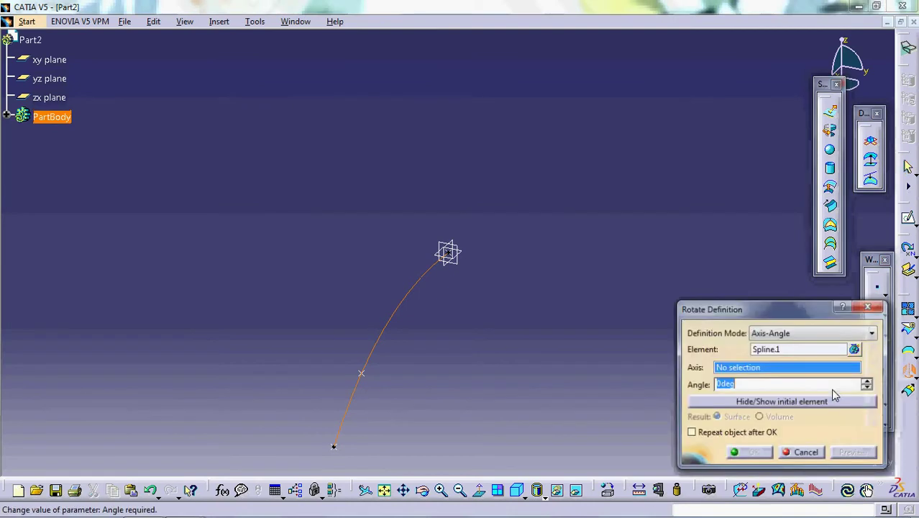
right_click(745, 370)
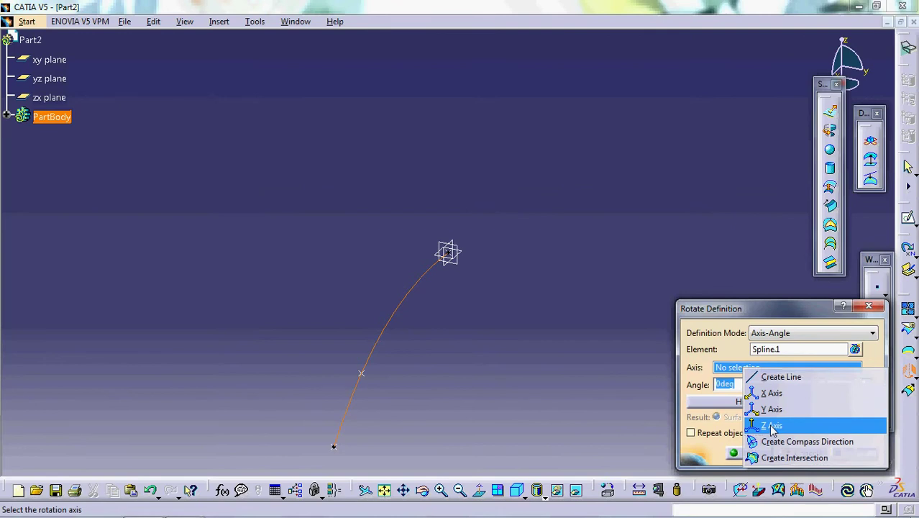
click(772, 427)
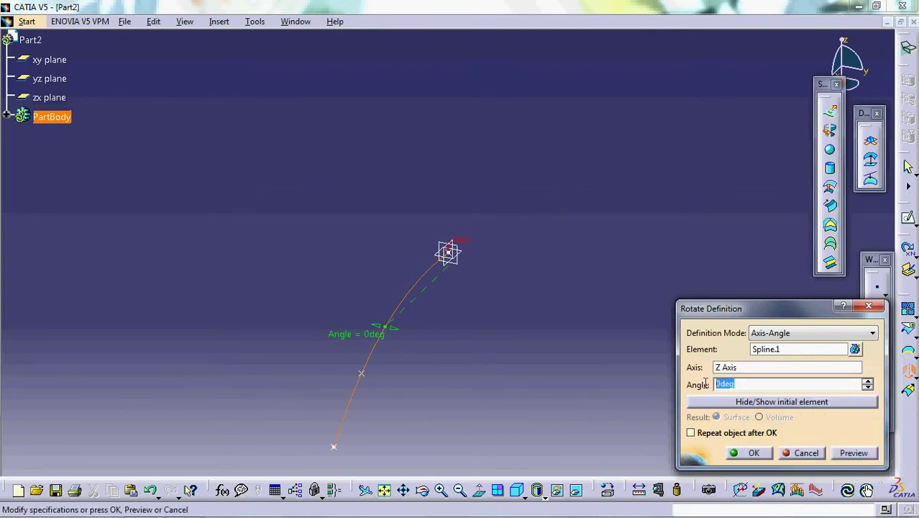
text(60)
click(747, 453)
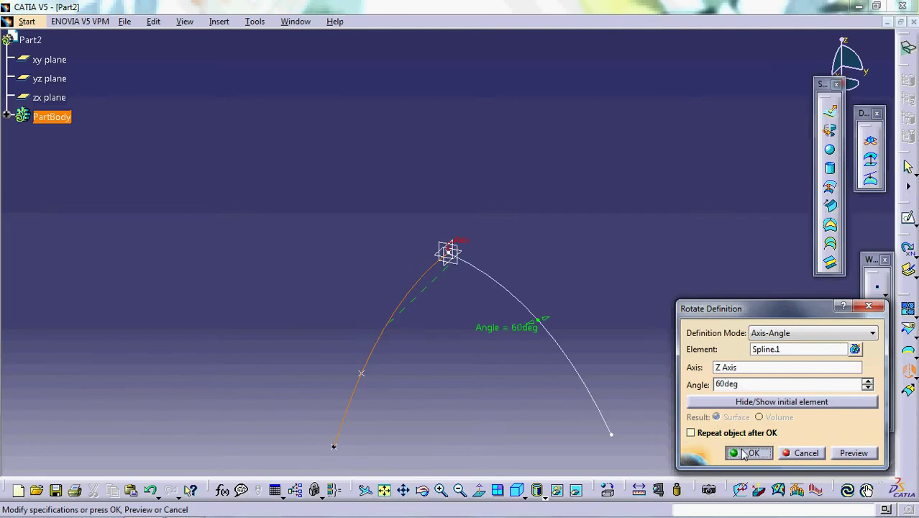
Step: Edit the rotated spline to repeat the object after creation, with 4 instances in absolute mode
click(400, 322)
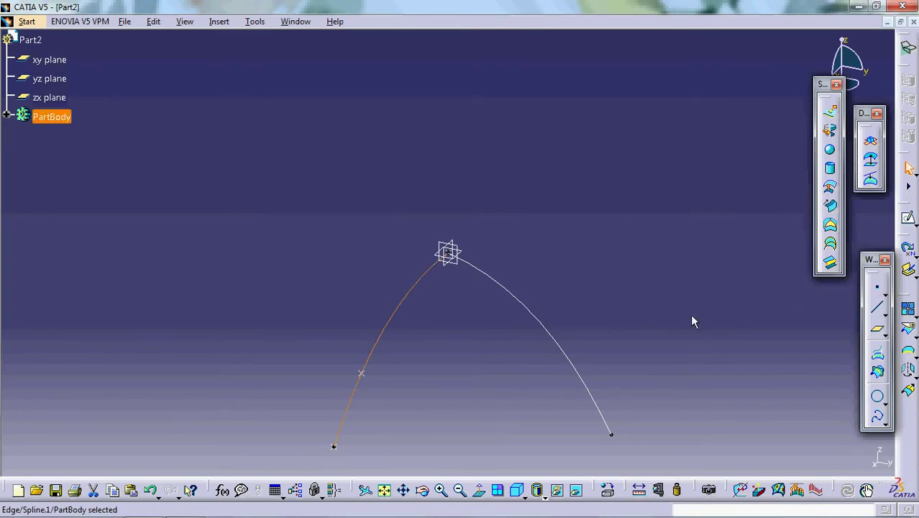
double_click(562, 351)
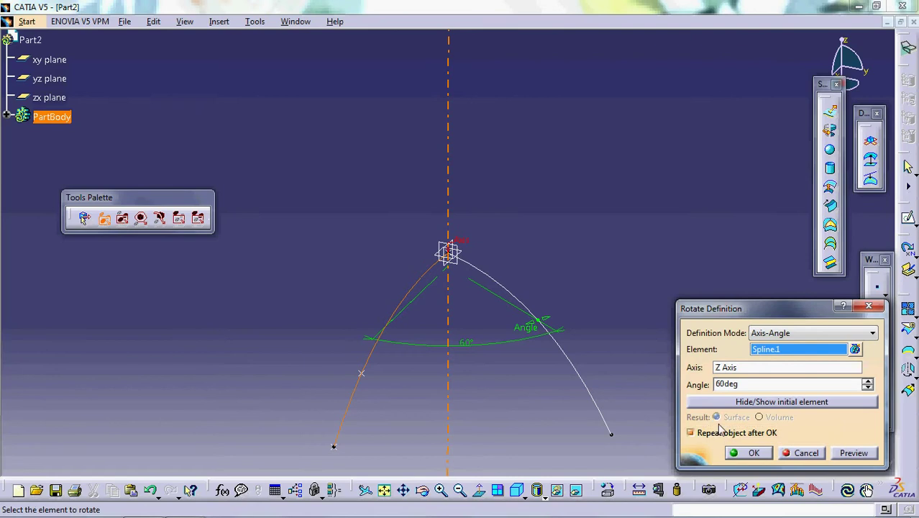
click(764, 456)
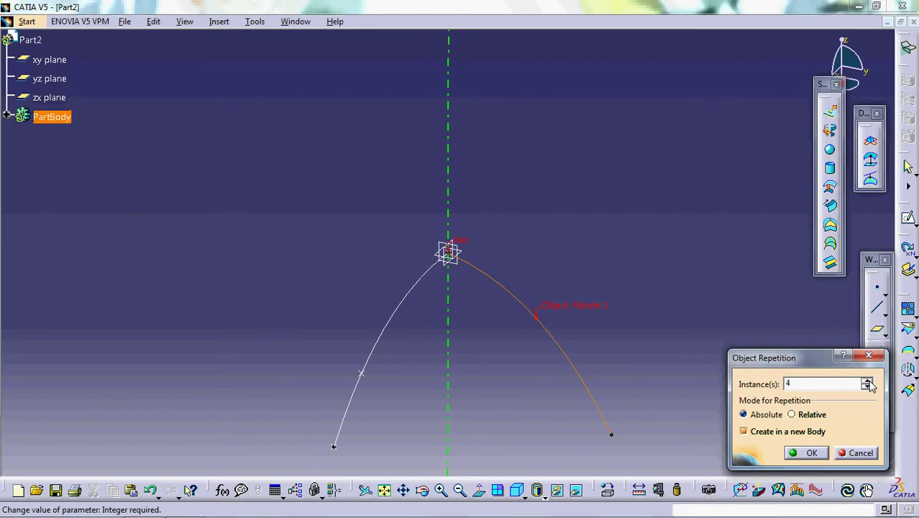
click(810, 453)
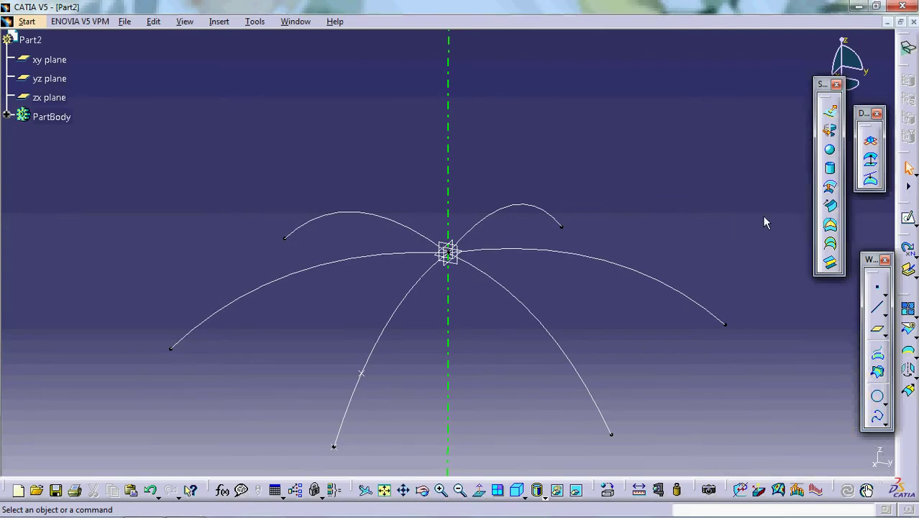
Step: Create a coordinate point at X 109 mm, Y 64 mm, Z -42 mm between the original spline and its first rotated copy
click(877, 287)
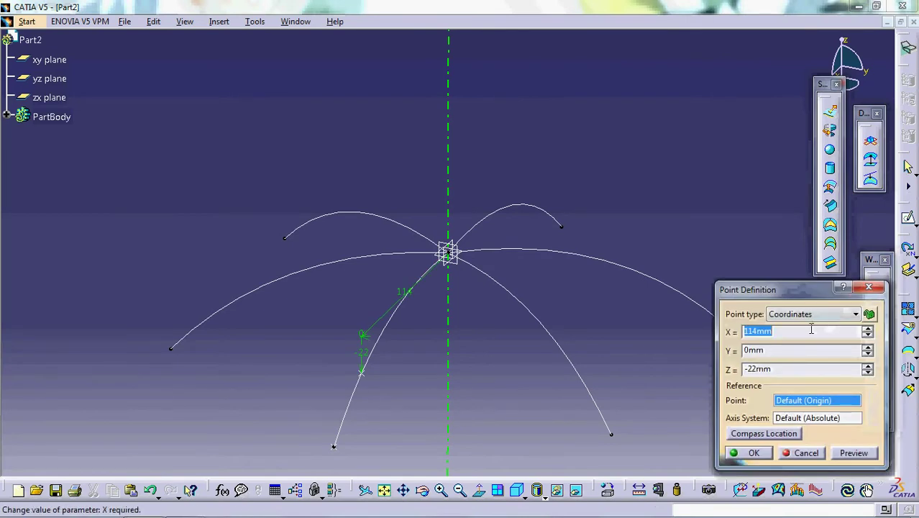
key(Tab)
text(114)
key(shift+Tab)
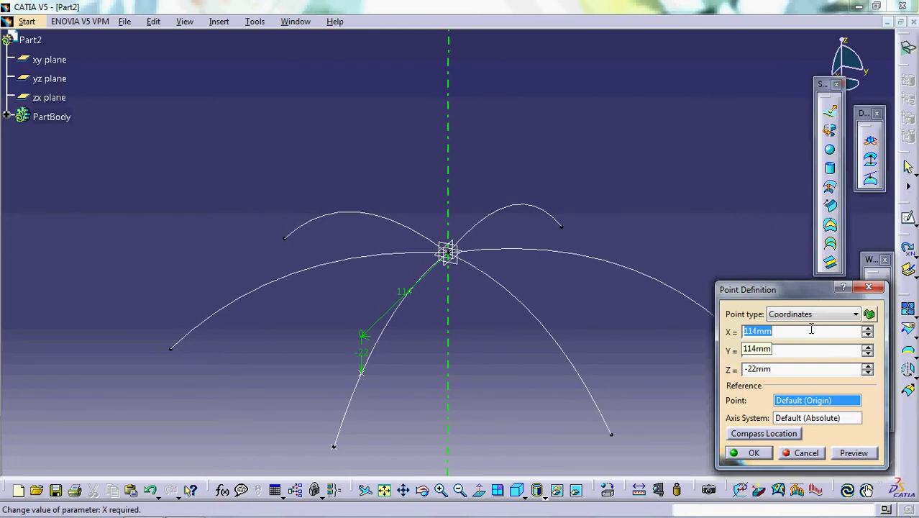
text(109)
click(781, 350)
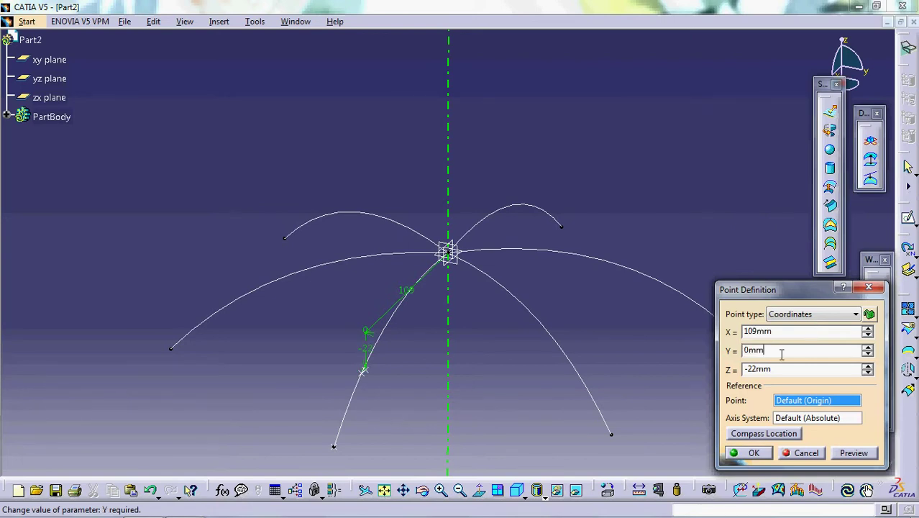
click(776, 371)
key(Return)
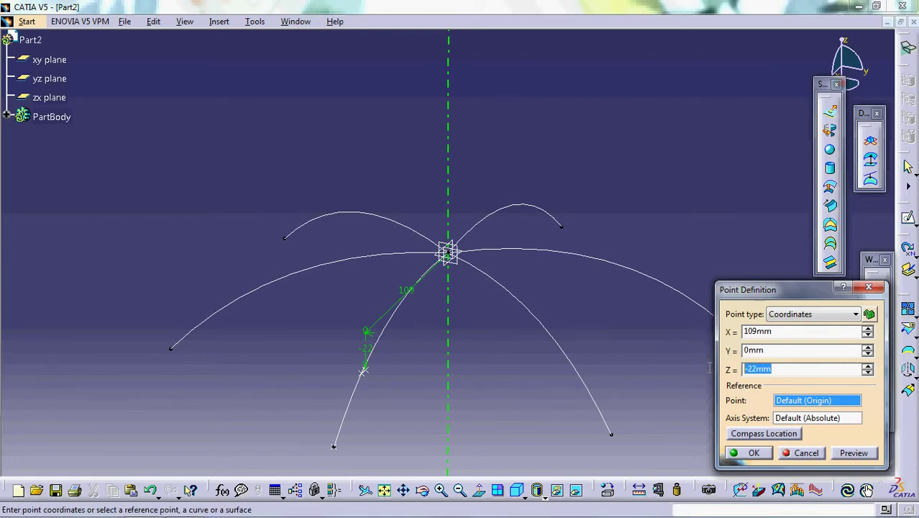
text(-42)
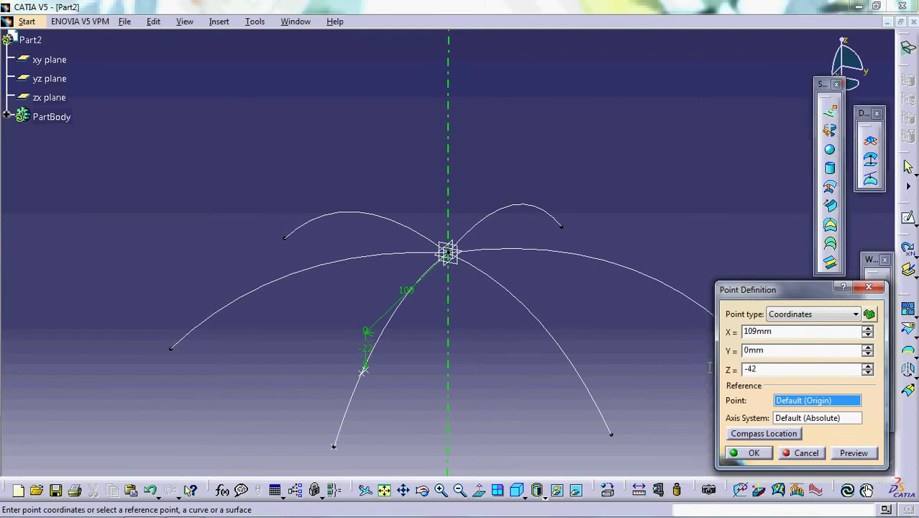
click(766, 350)
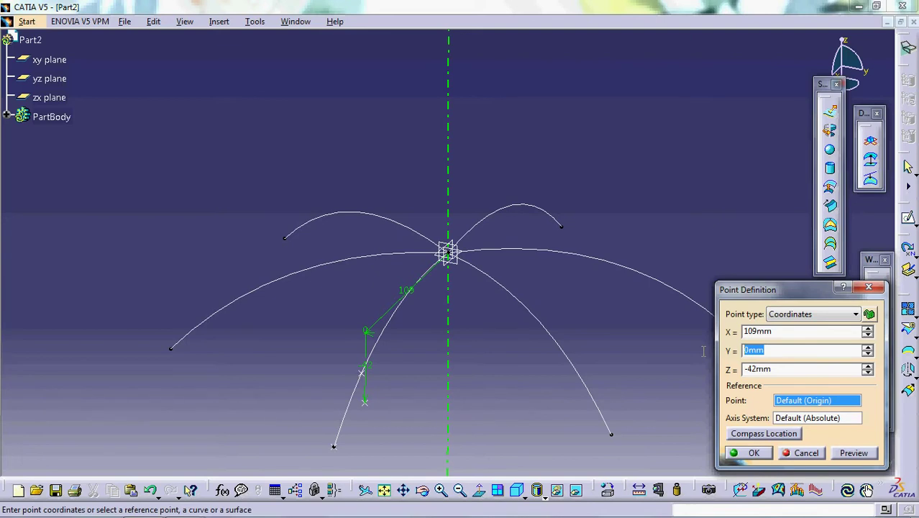
text(64)
click(842, 454)
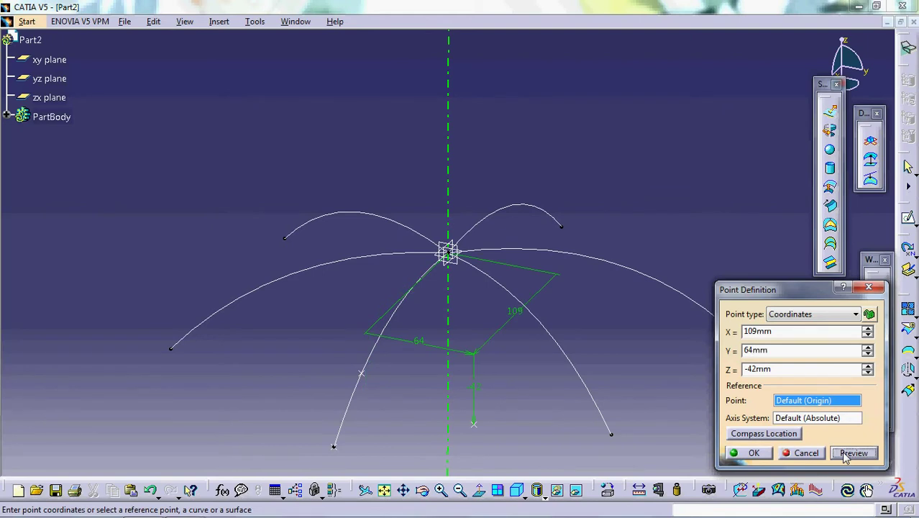
click(741, 452)
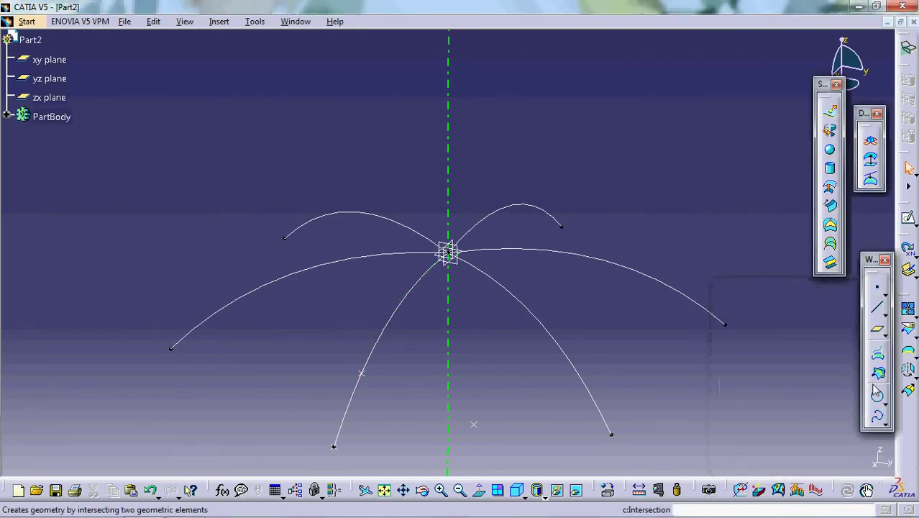
Step: Create a spline from the original rib's outer end through the new coordinate point to the first rotated rib's outer end
click(876, 420)
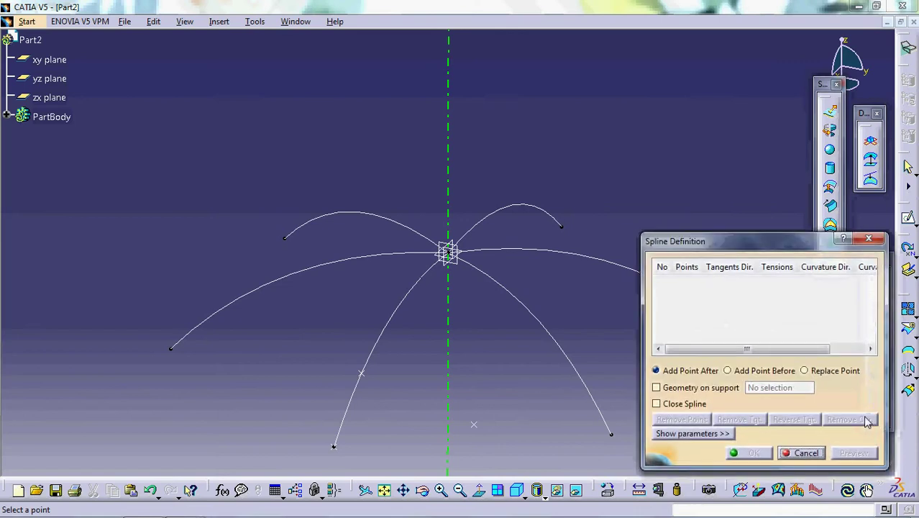
click(334, 445)
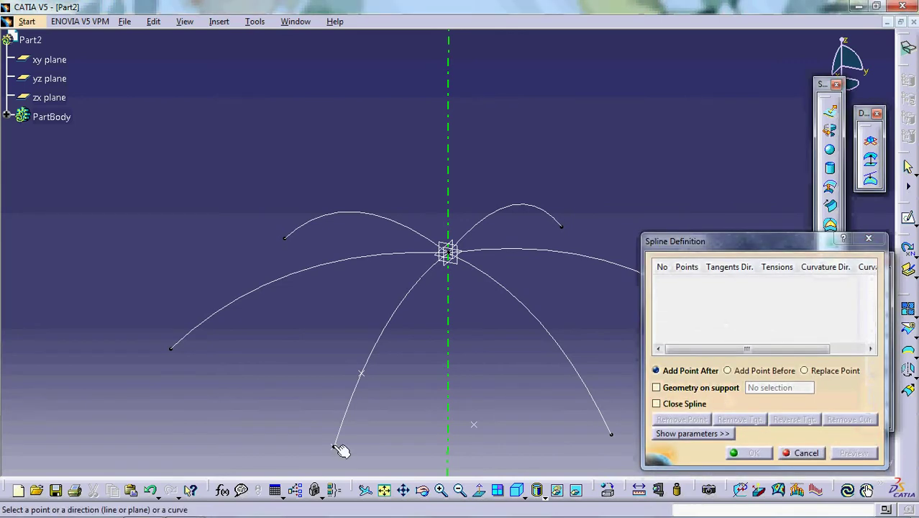
click(473, 423)
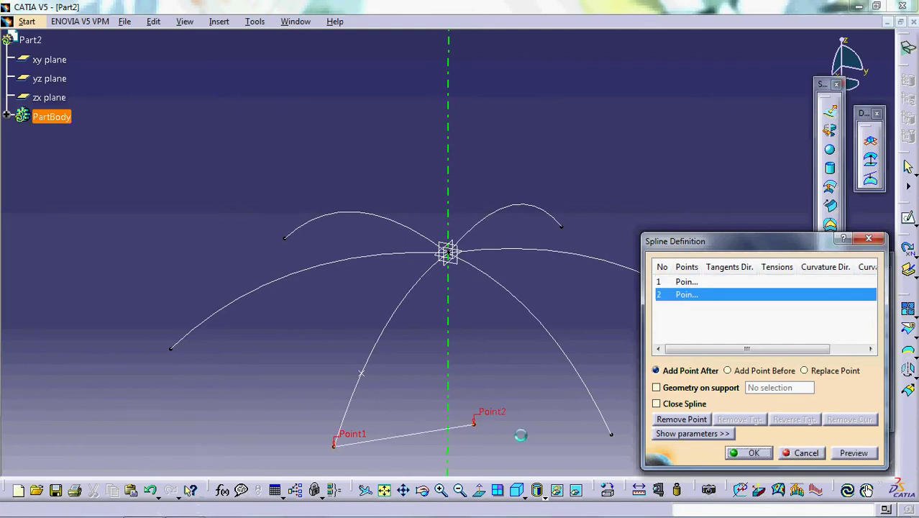
click(610, 435)
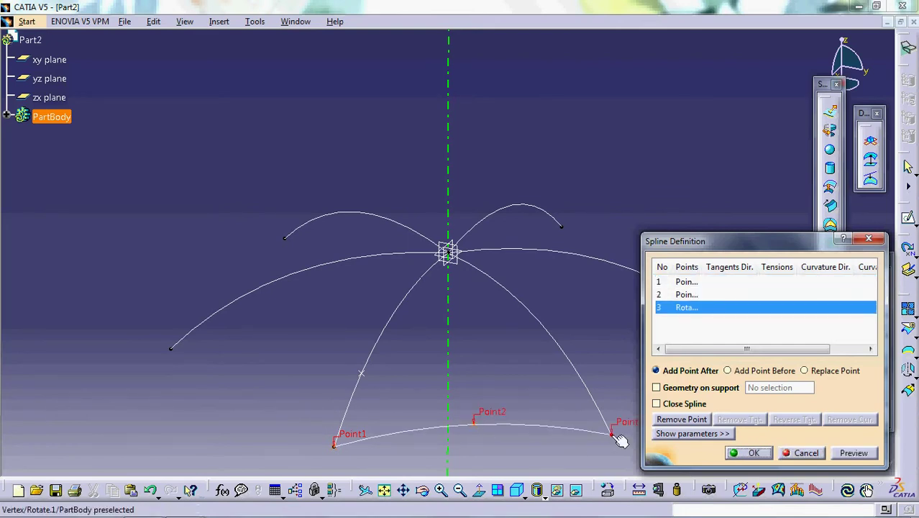
click(752, 453)
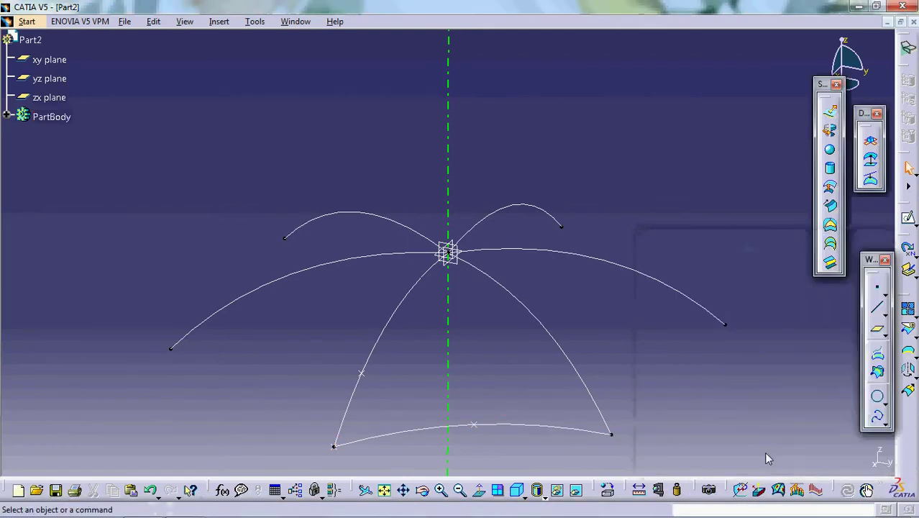
Step: Create a Fill surface bounded by the two adjacent front ribs and the edge spline joining their outer ends
middle_drag(599, 302, 609, 258)
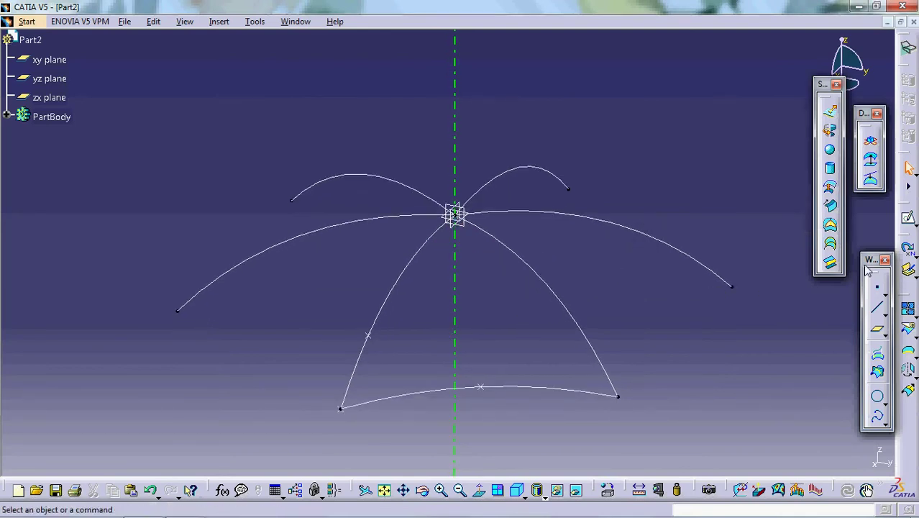
click(835, 228)
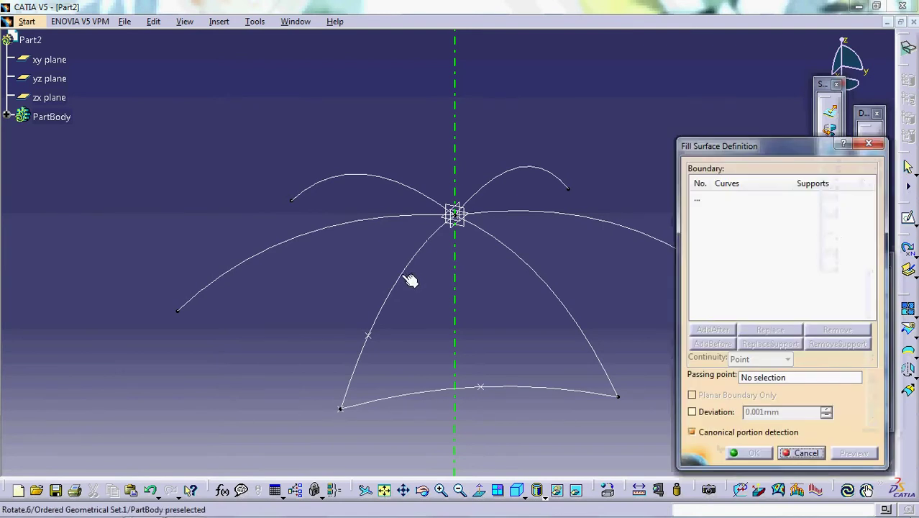
click(412, 278)
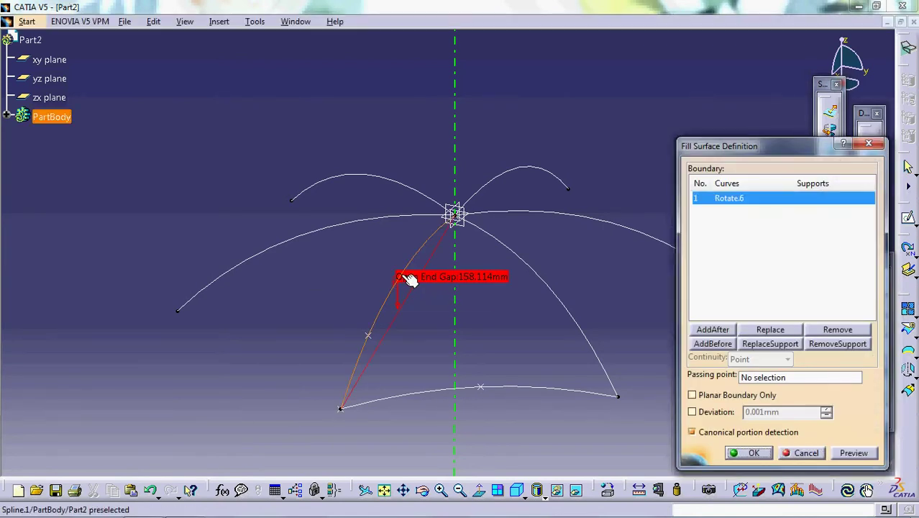
click(435, 401)
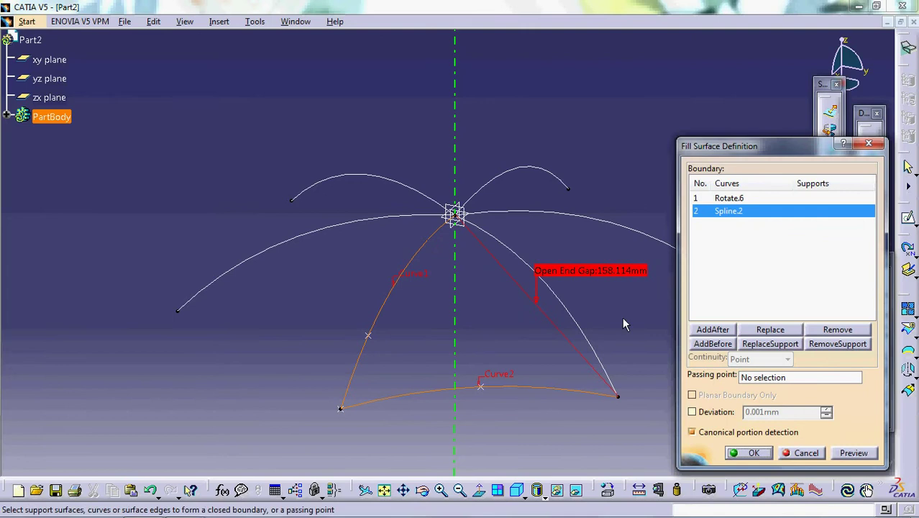
click(577, 314)
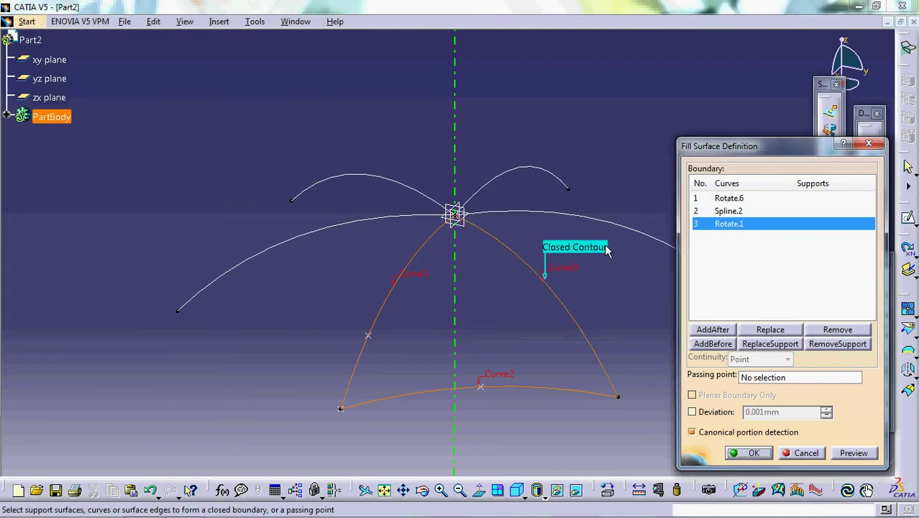
click(732, 452)
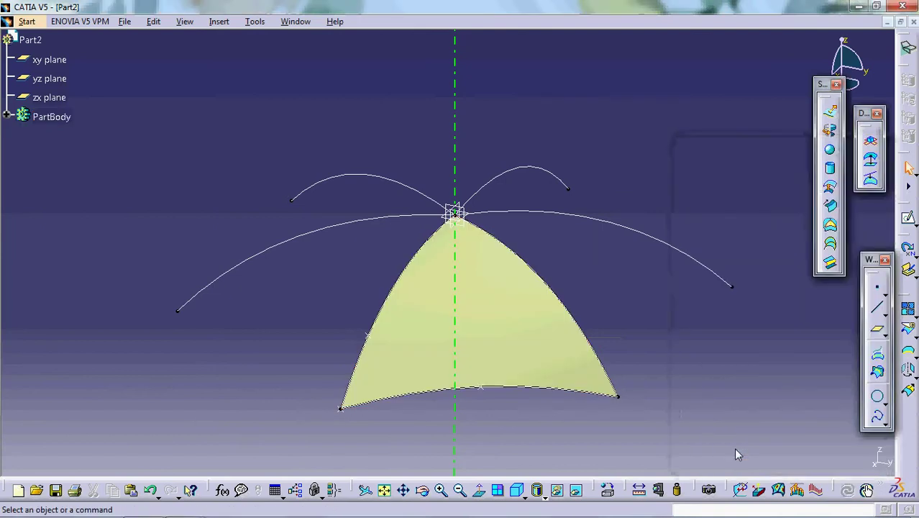
Step: Set up a rotation of the fill surface by 60 degrees about the Z axis in Axis-Angle mode
click(504, 314)
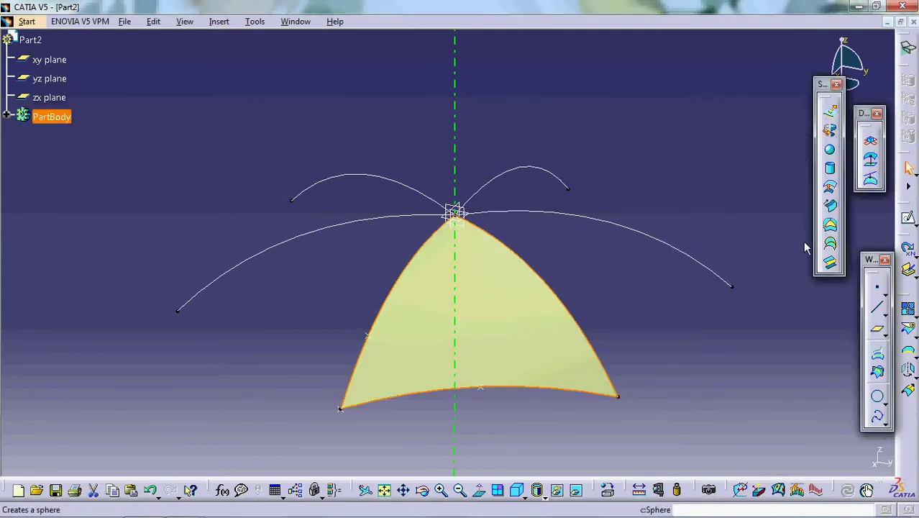
click(909, 371)
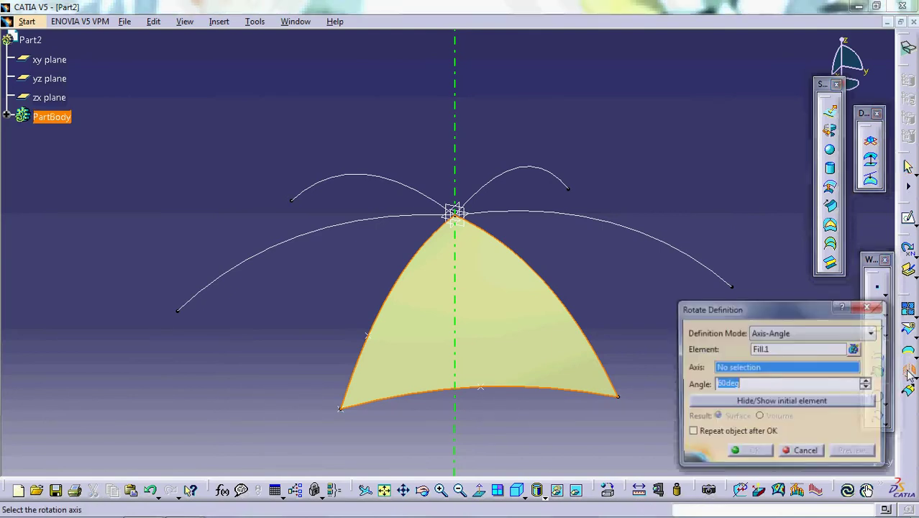
right_click(726, 369)
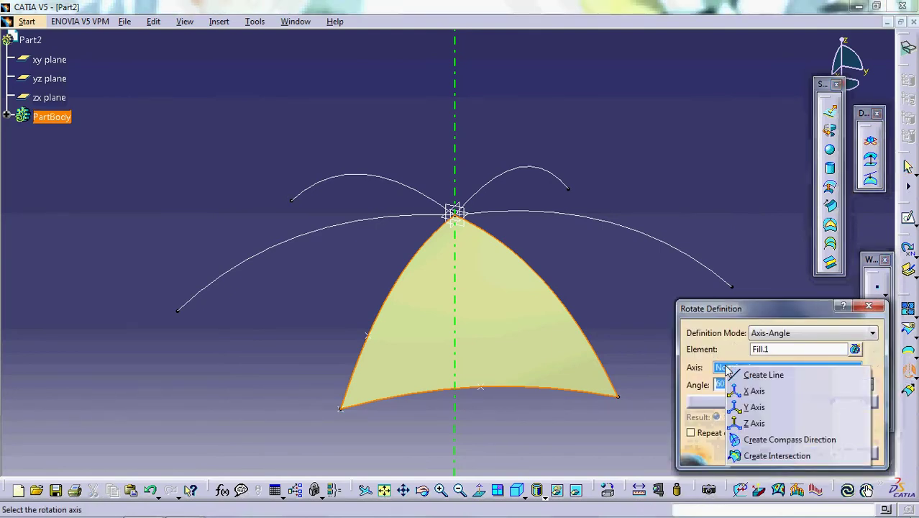
click(748, 405)
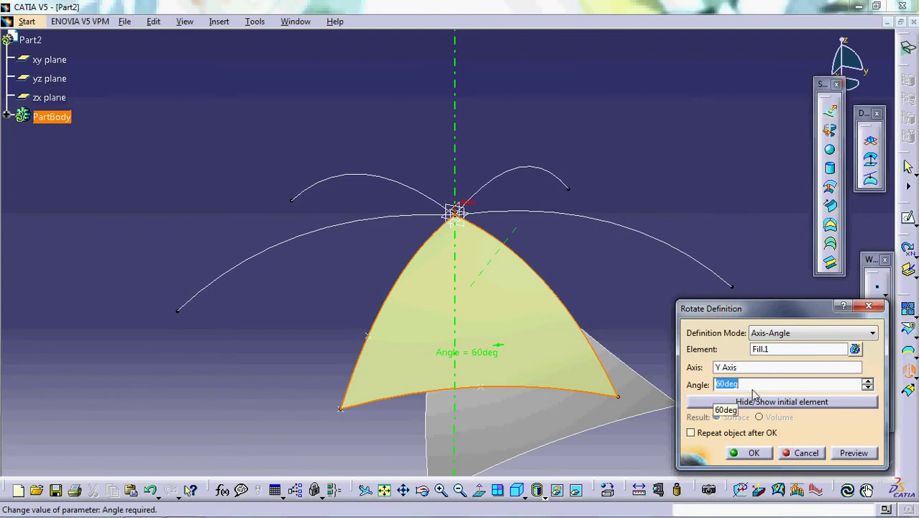
click(748, 368)
right_click(748, 369)
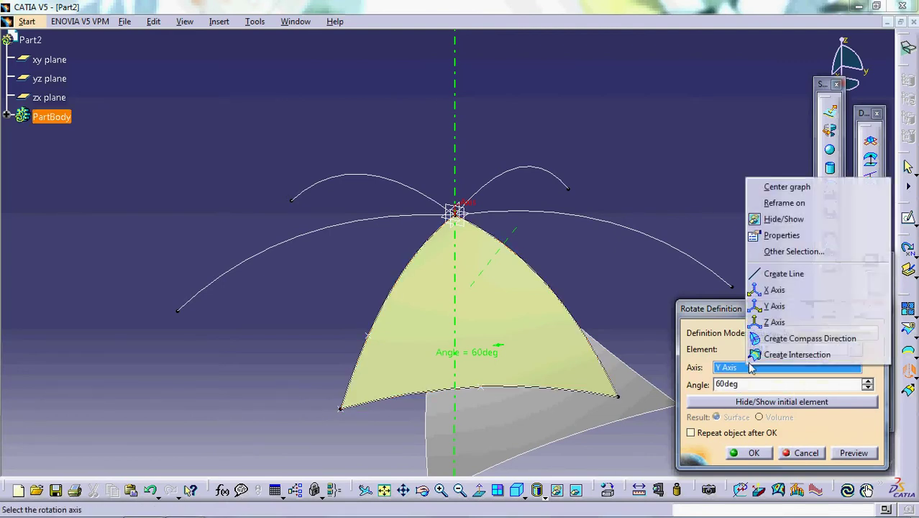
click(774, 323)
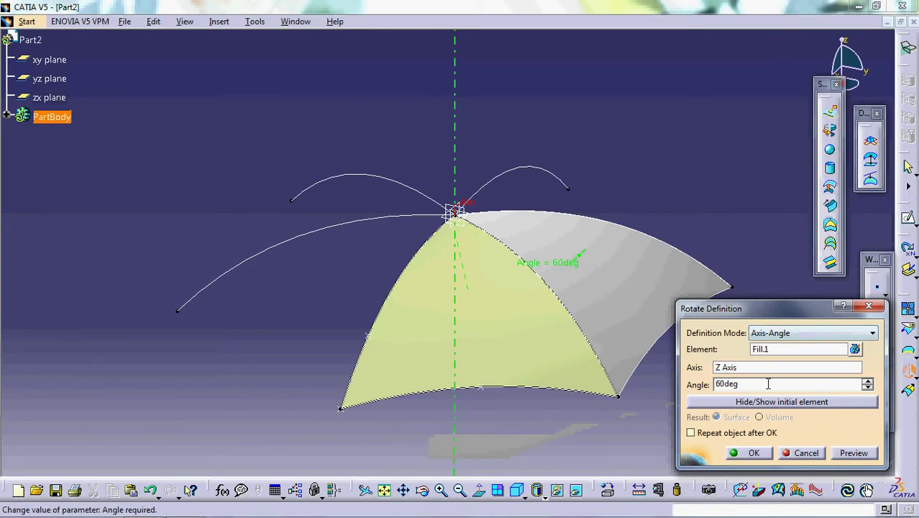
Step: Create the rotated surface with object repetition, using 4 instances in absolute mode in a new body
click(695, 438)
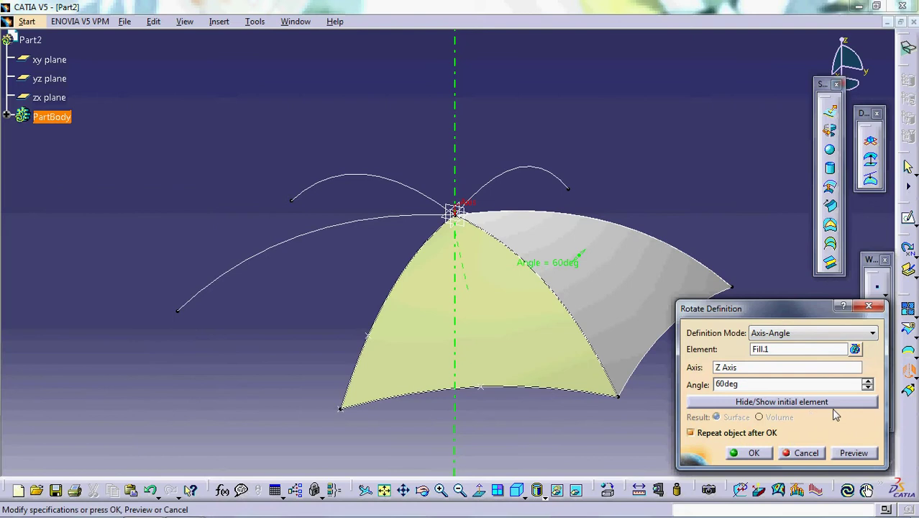
click(745, 452)
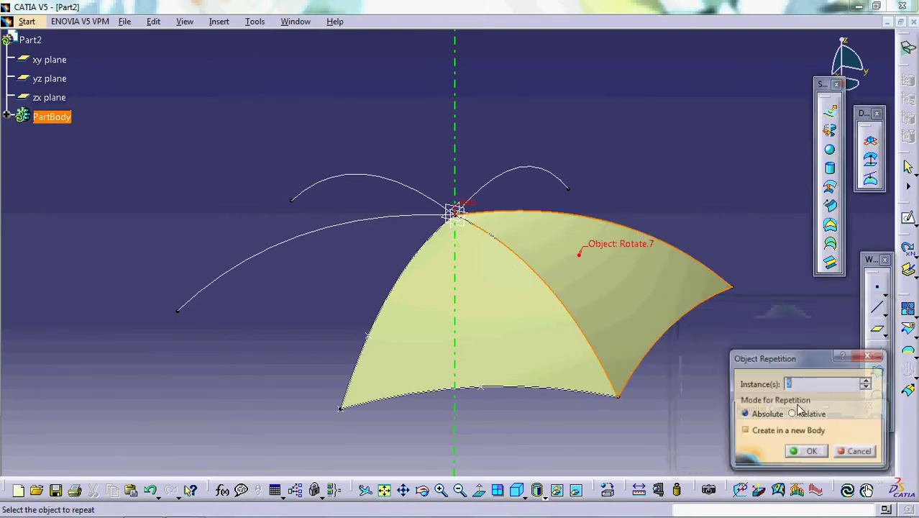
click(867, 387)
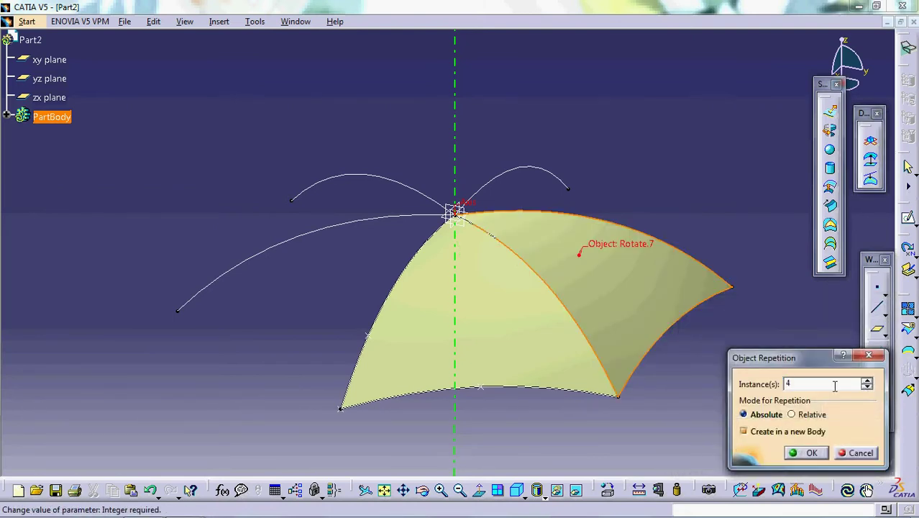
click(794, 453)
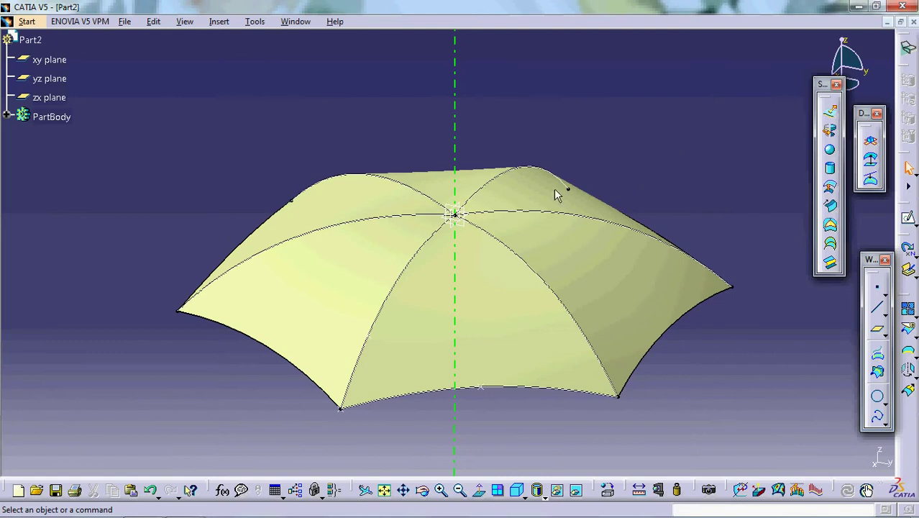
Step: Start a sketch on the yz plane and draw a vertical line about 115 mm long downward from the origin
click(471, 227)
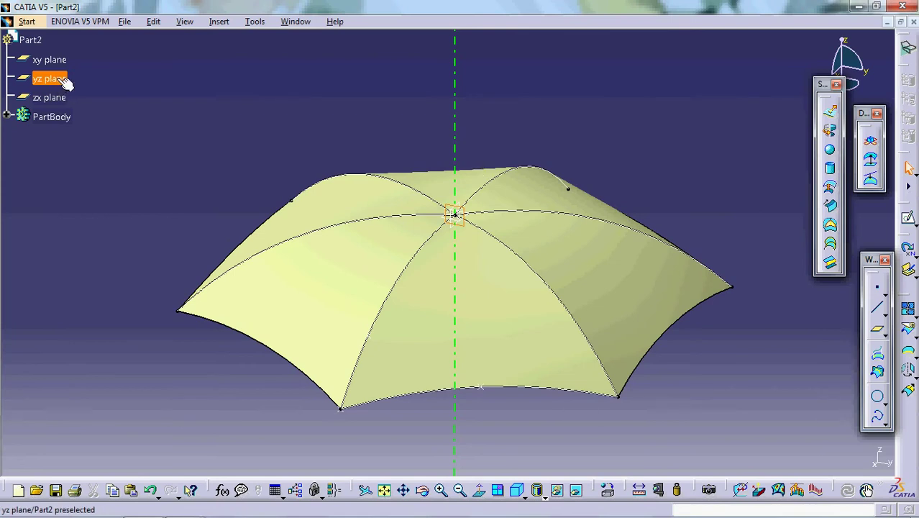
click(909, 219)
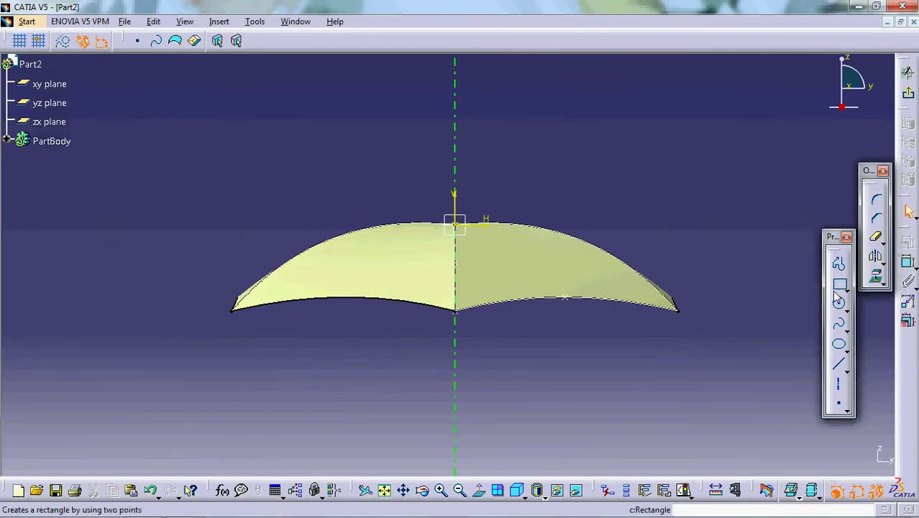
click(838, 365)
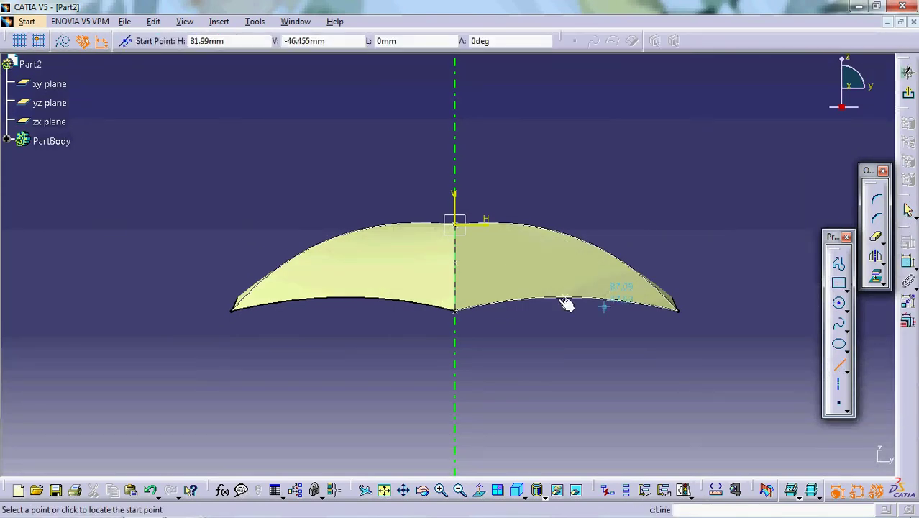
click(456, 225)
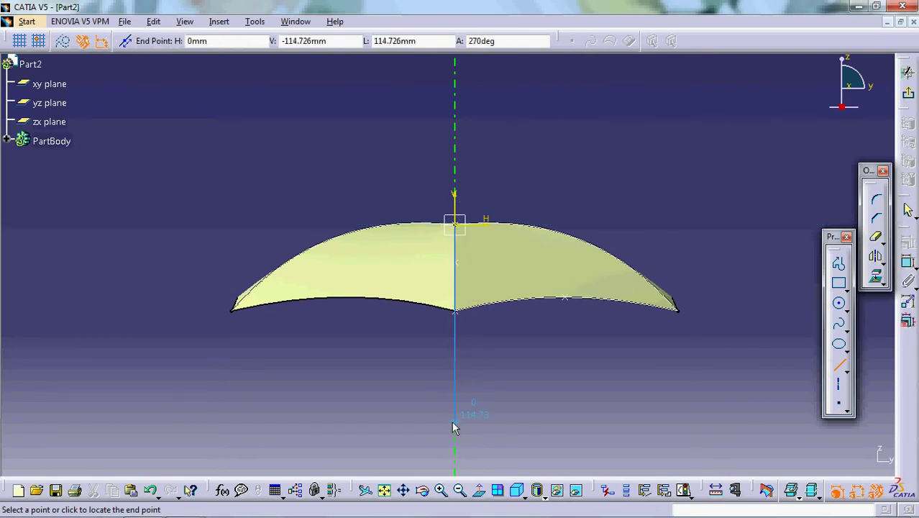
click(453, 425)
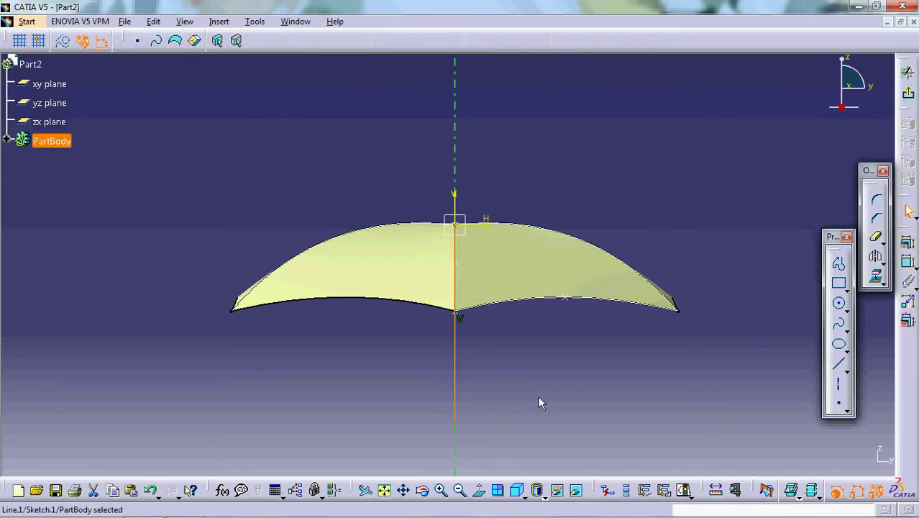
Step: Dimension the vertical line's length and set it to 200 mm
click(906, 264)
click(742, 290)
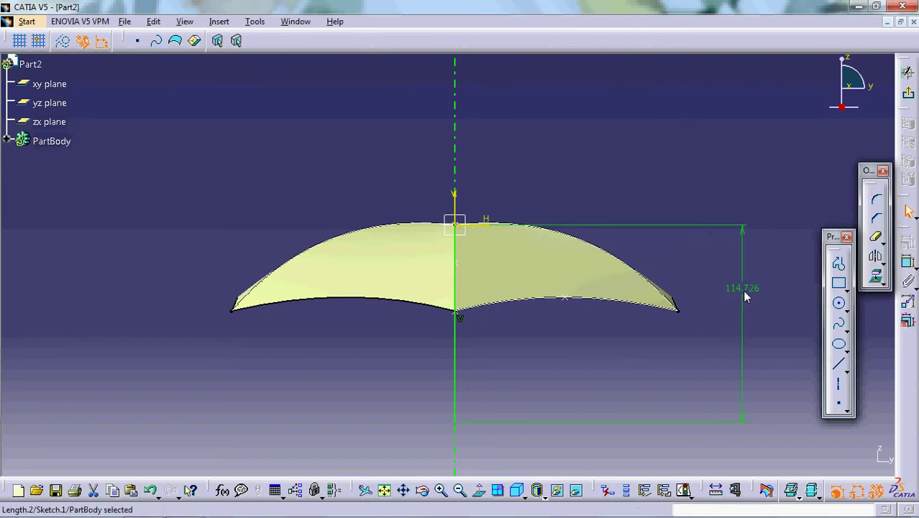
double_click(742, 290)
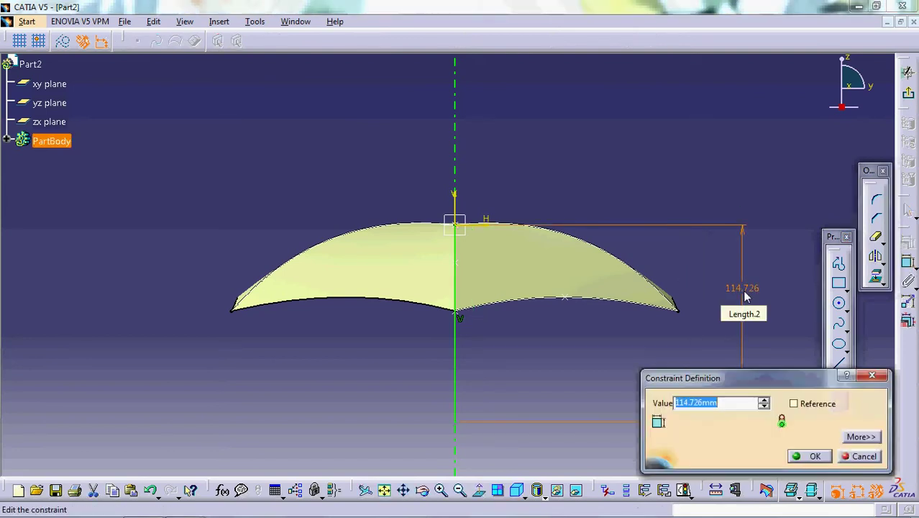
text(200)
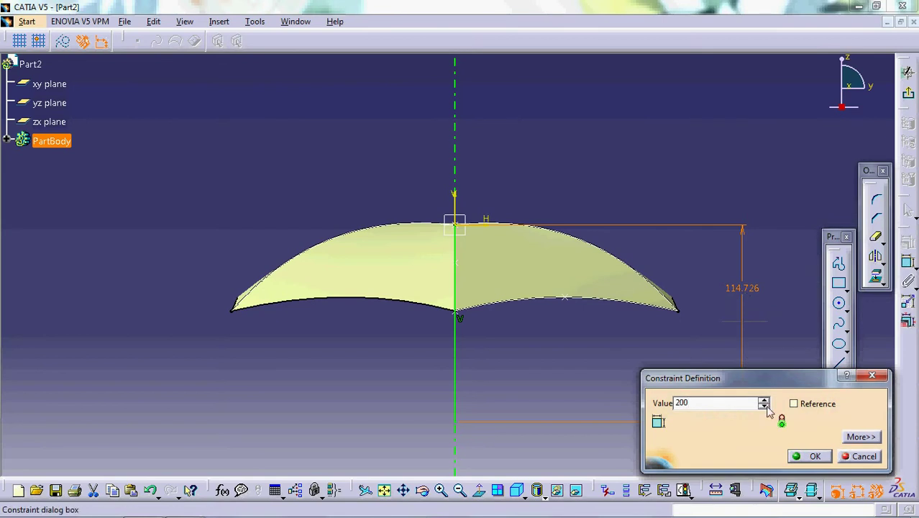
click(810, 457)
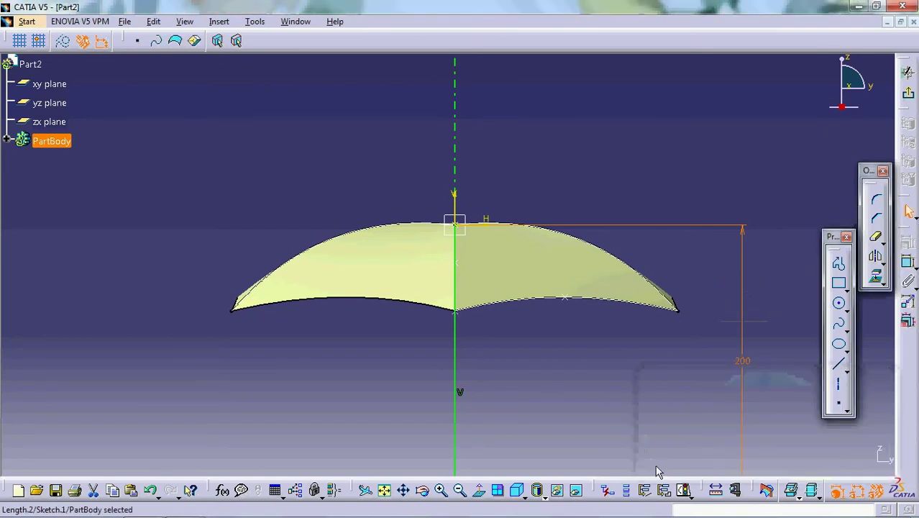
Step: Draw a circle of about 19 mm radius on the negative H side of the shaft, passing through the vertical line's lower endpoint
click(385, 491)
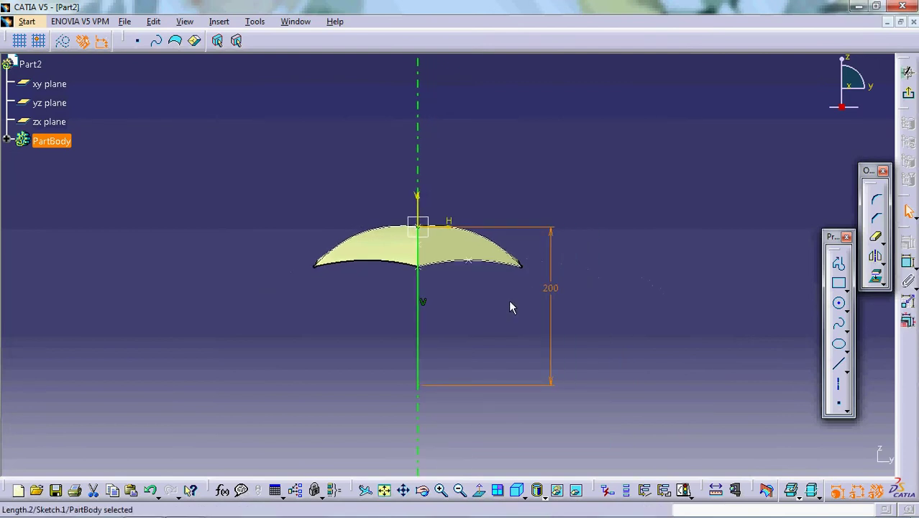
middle_drag(509, 299, 509, 301)
middle_click(525, 247)
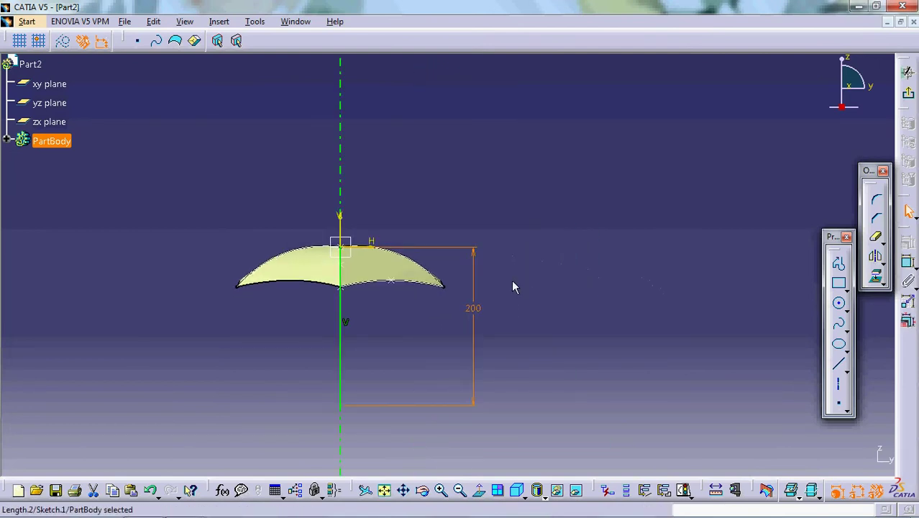
middle_drag(538, 321, 560, 272)
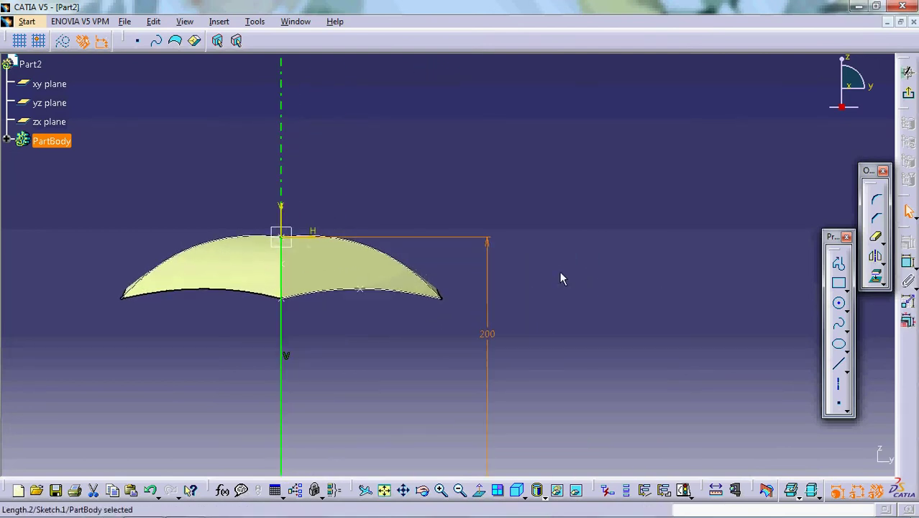
mouse_move(375, 377)
middle_down()
mouse_move(419, 357)
mouse_move(454, 216)
mouse_move(498, 246)
middle_up()
click(511, 296)
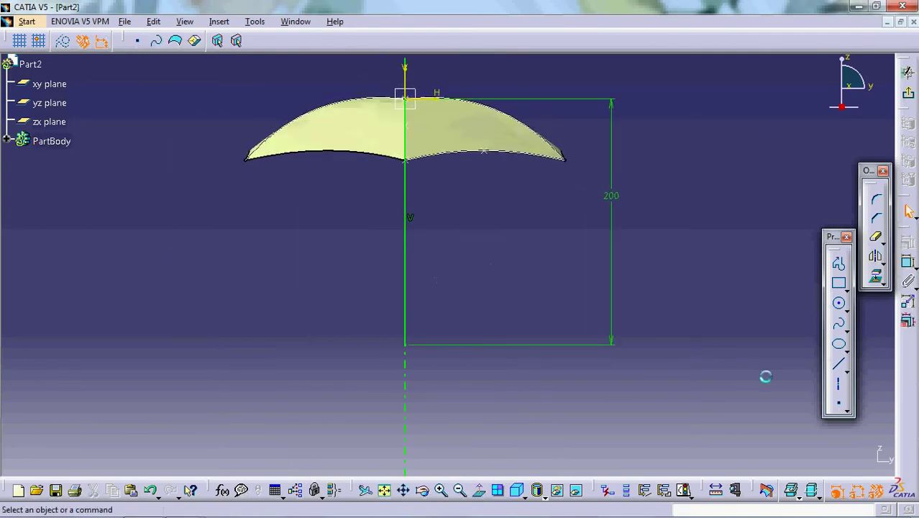
click(838, 303)
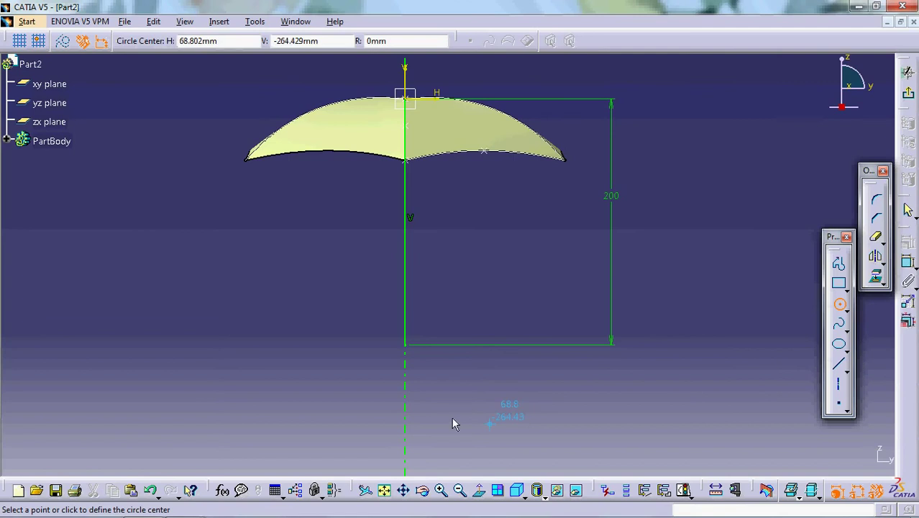
click(383, 345)
click(405, 350)
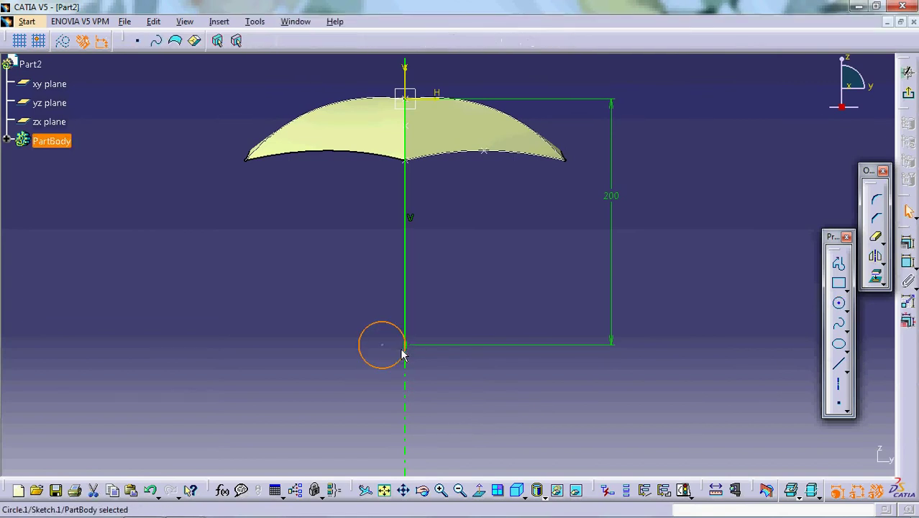
click(448, 364)
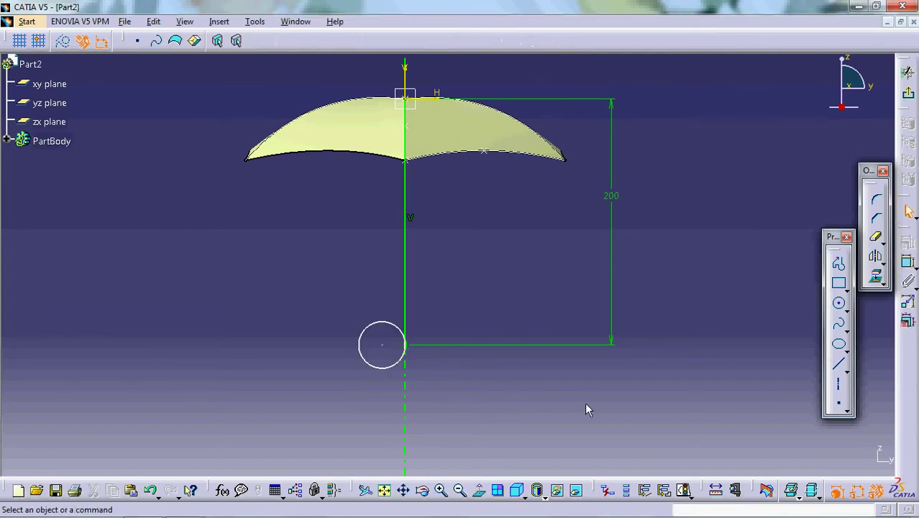
Step: Draw a horizontal axis from the circle's center outward past its edge on the side opposite the shaft line
click(842, 387)
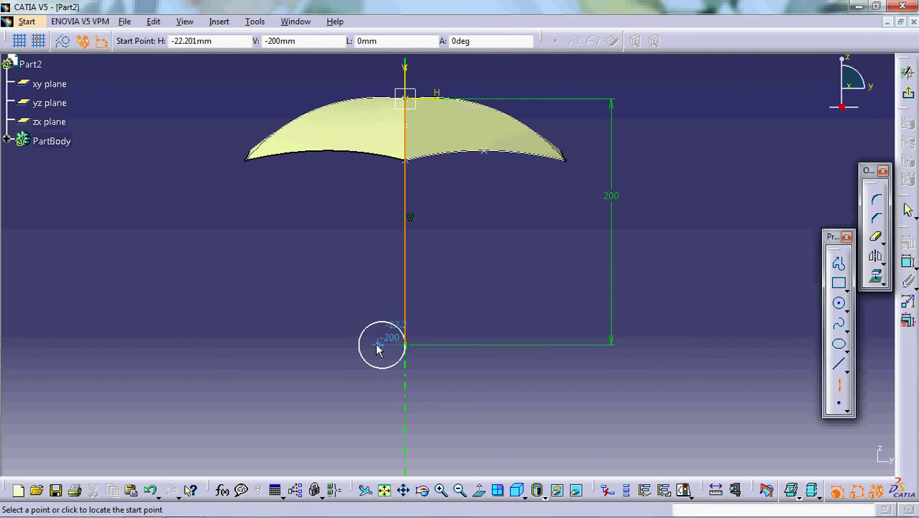
click(381, 346)
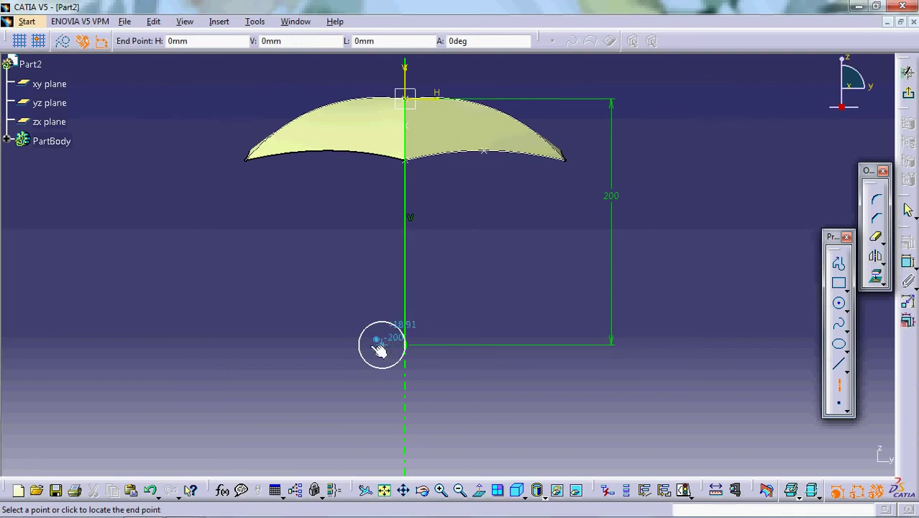
click(325, 350)
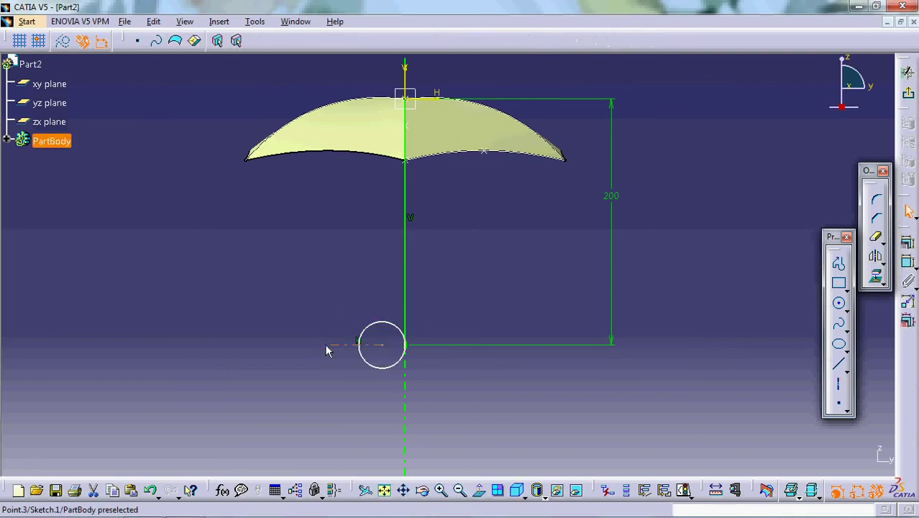
click(723, 375)
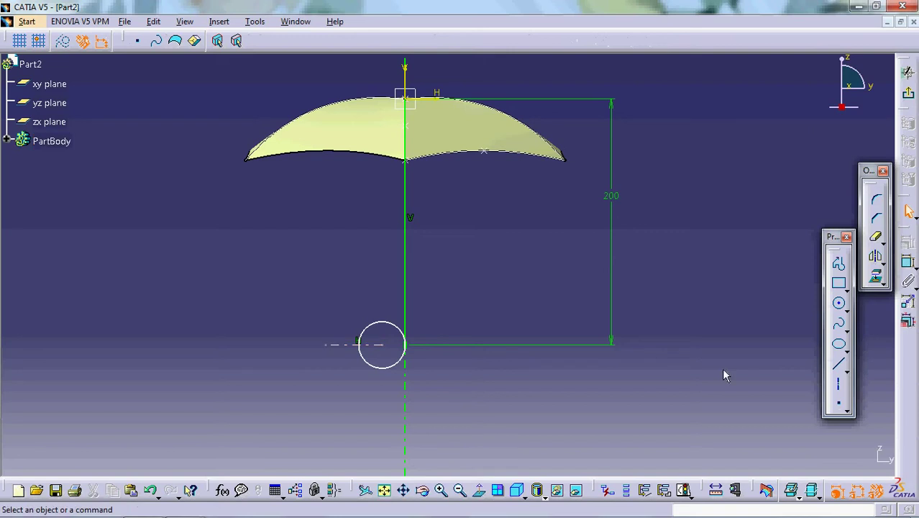
Step: Start a Quick Trim in the shaft and handle sketch
click(878, 240)
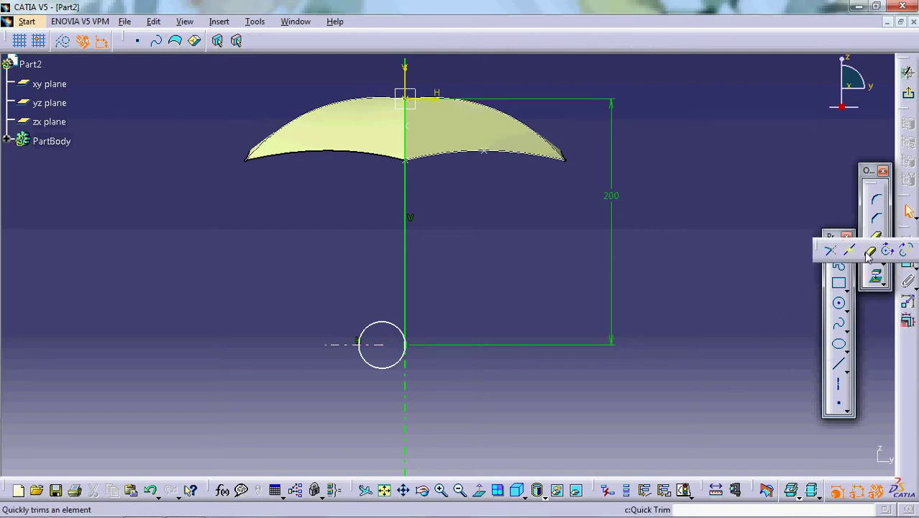
click(868, 251)
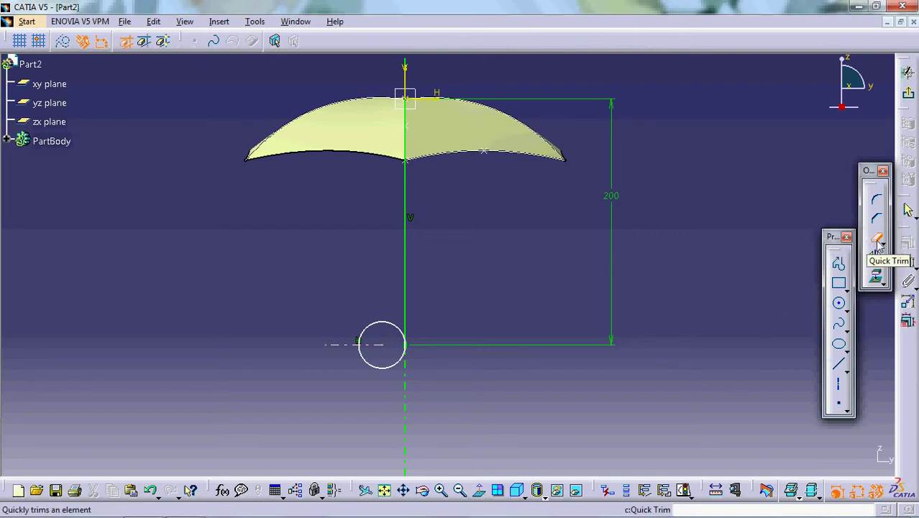